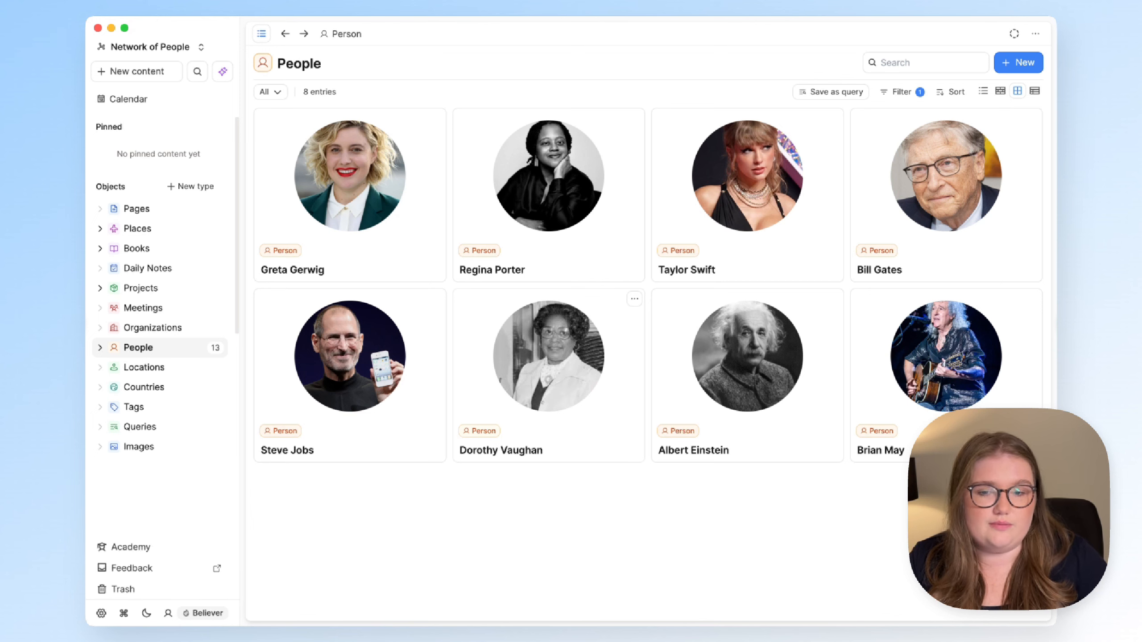
# - Switch the People list to its dashboard view, then back to showing all people
pyautogui.click(271, 91)
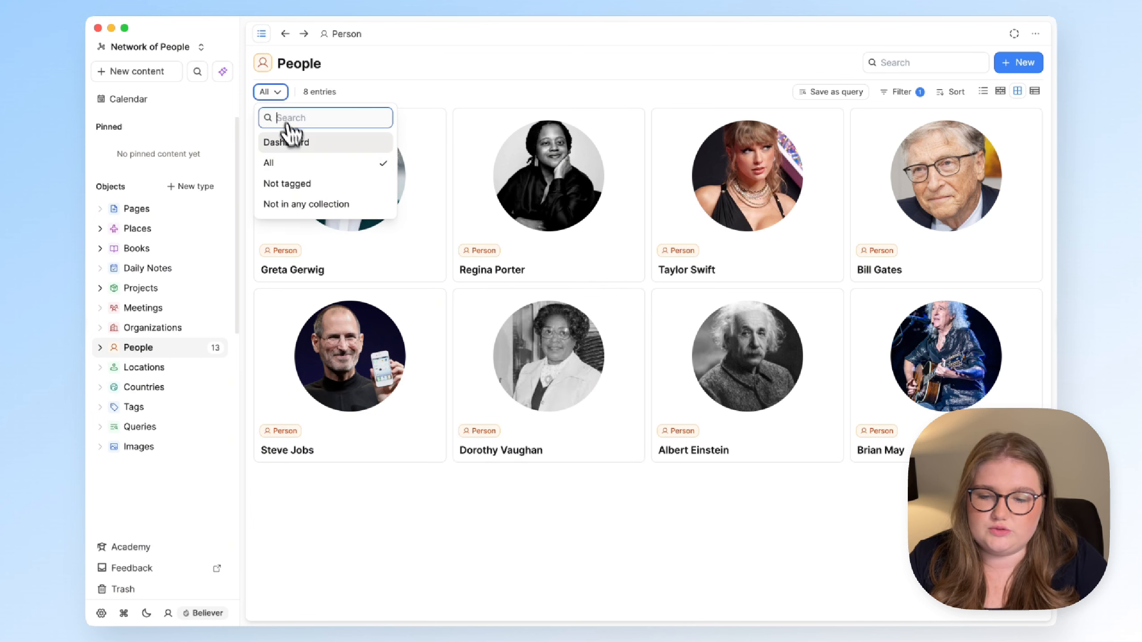
pyautogui.click(288, 141)
pyautogui.click(289, 92)
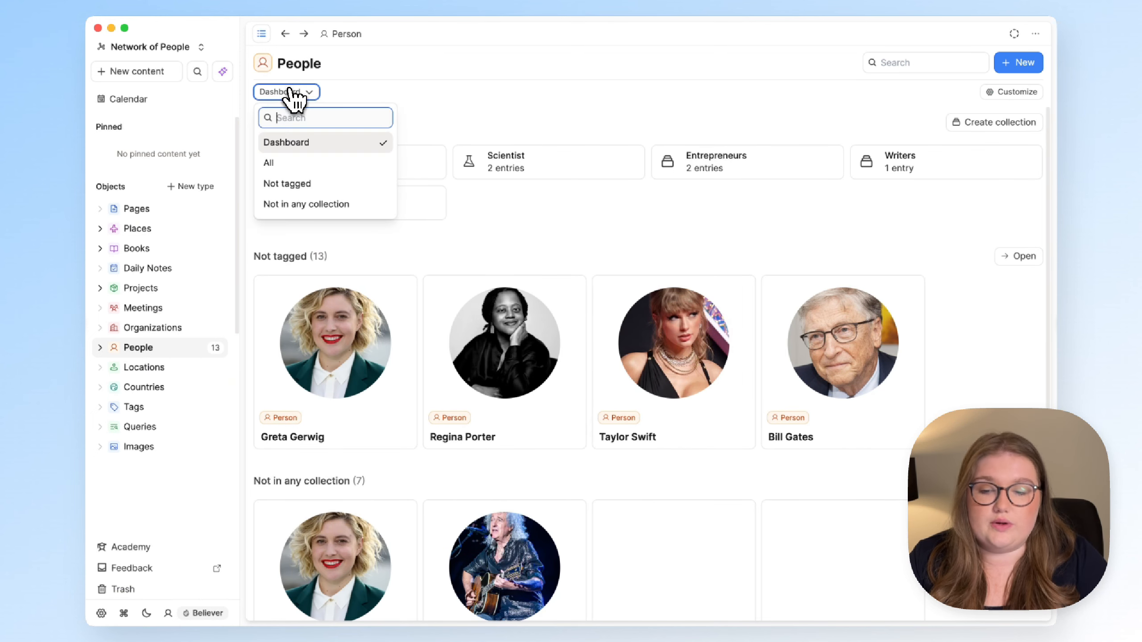
pyautogui.click(297, 163)
pyautogui.click(274, 92)
pyautogui.click(416, 94)
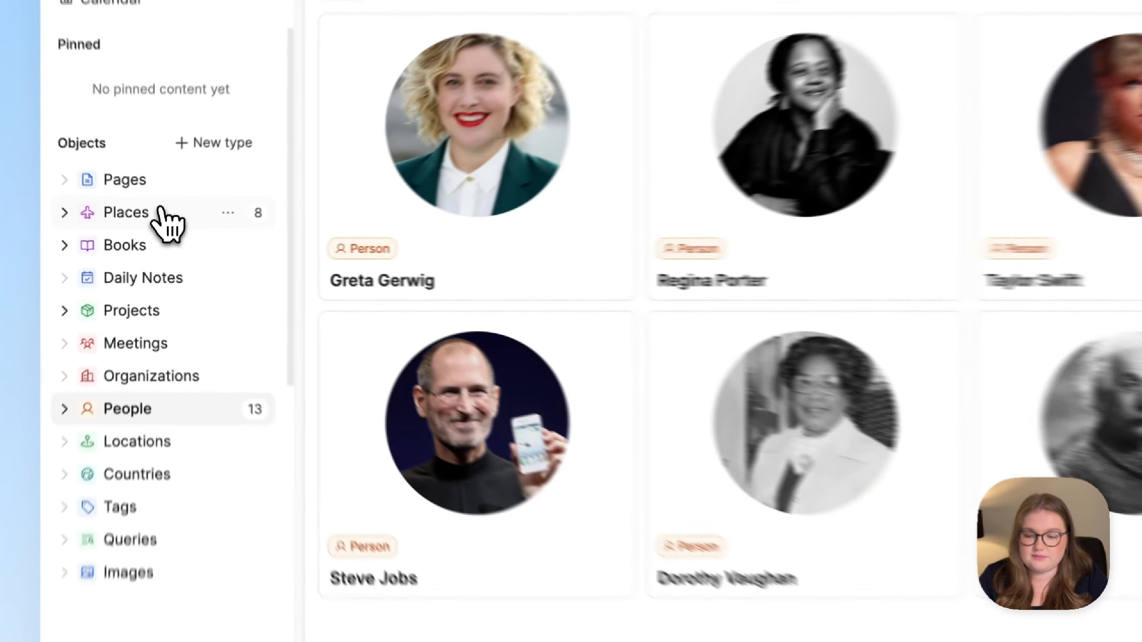
# - Glance at Places and Books, then open Brian May's entry full-page with the sidebar hidden
pyautogui.click(149, 228)
pyautogui.click(158, 245)
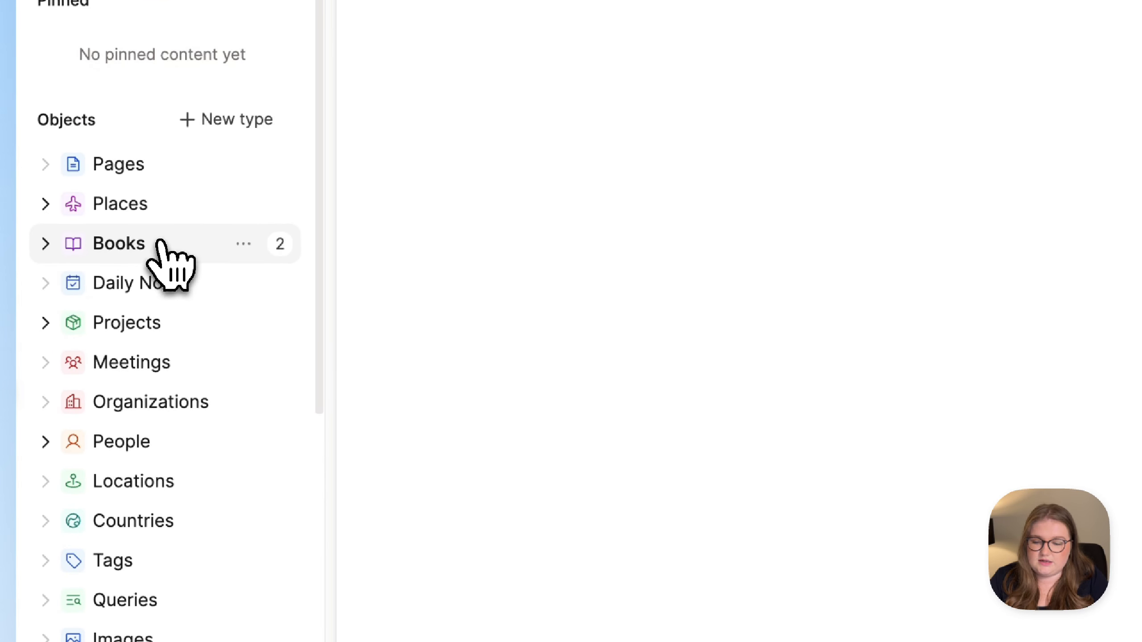
pyautogui.click(181, 447)
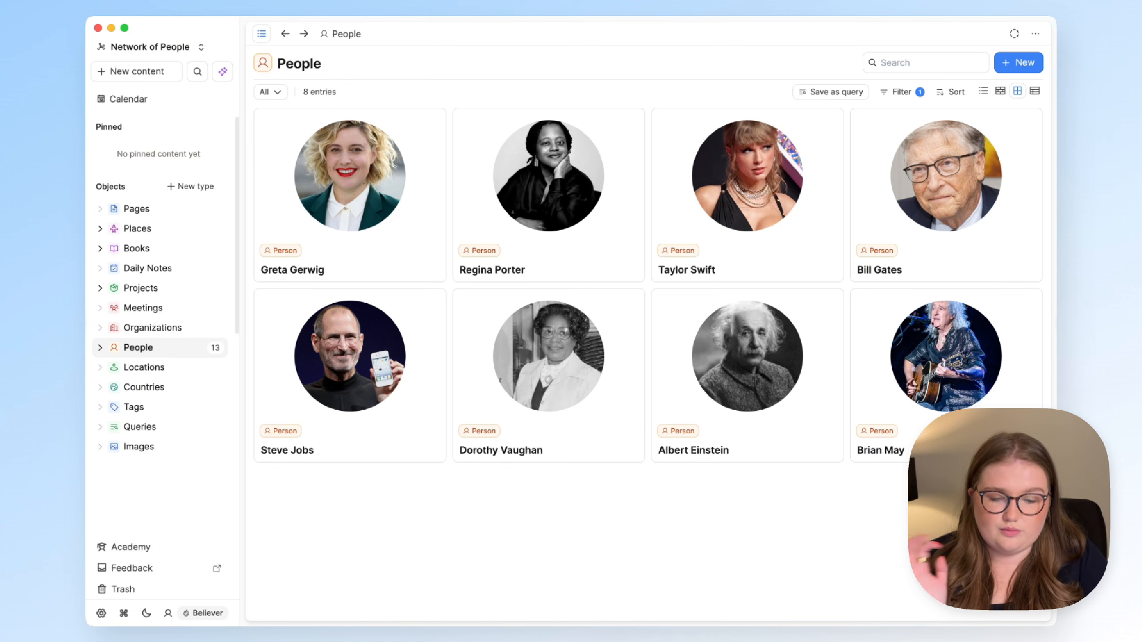
pyautogui.click(882, 331)
pyautogui.click(874, 64)
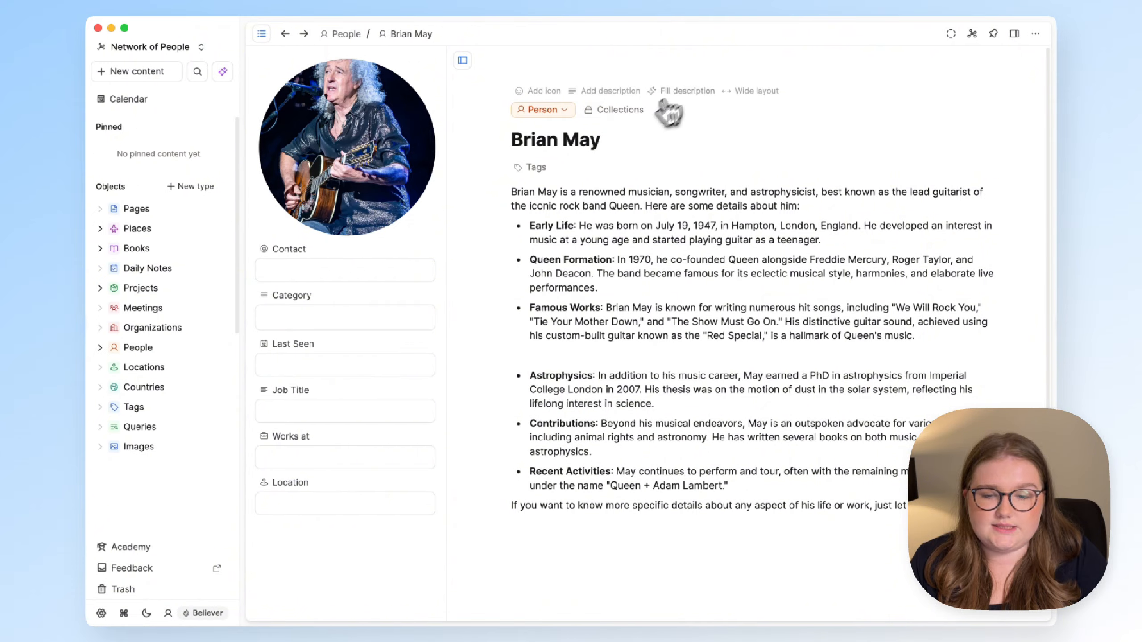
pyautogui.click(262, 34)
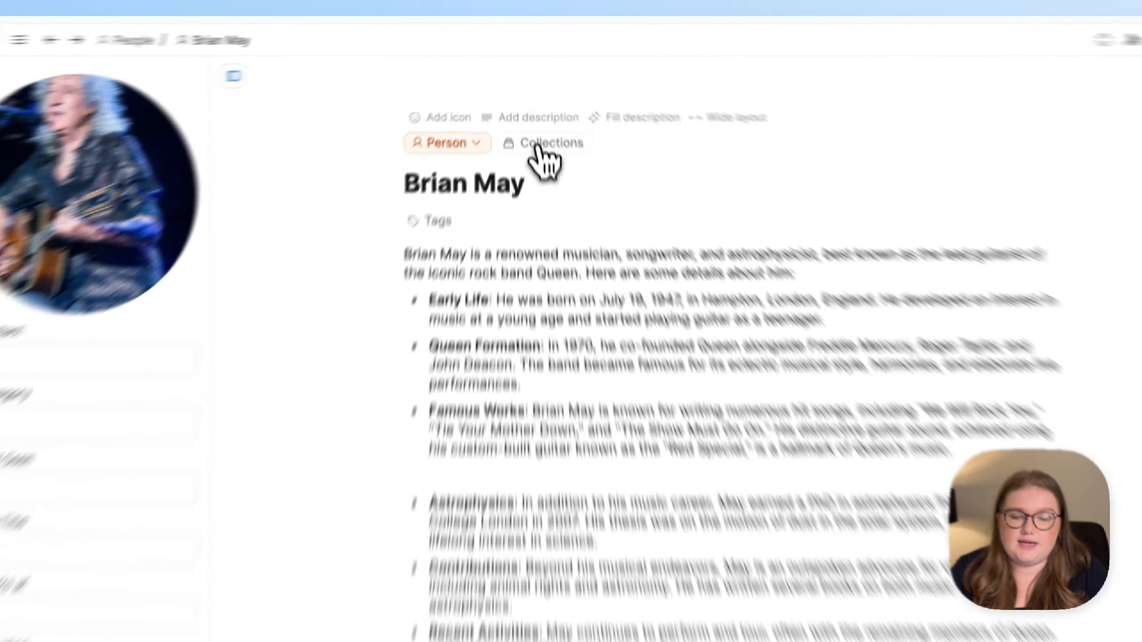
# - Add Brian May to the Musician collection and open that collection
pyautogui.click(539, 110)
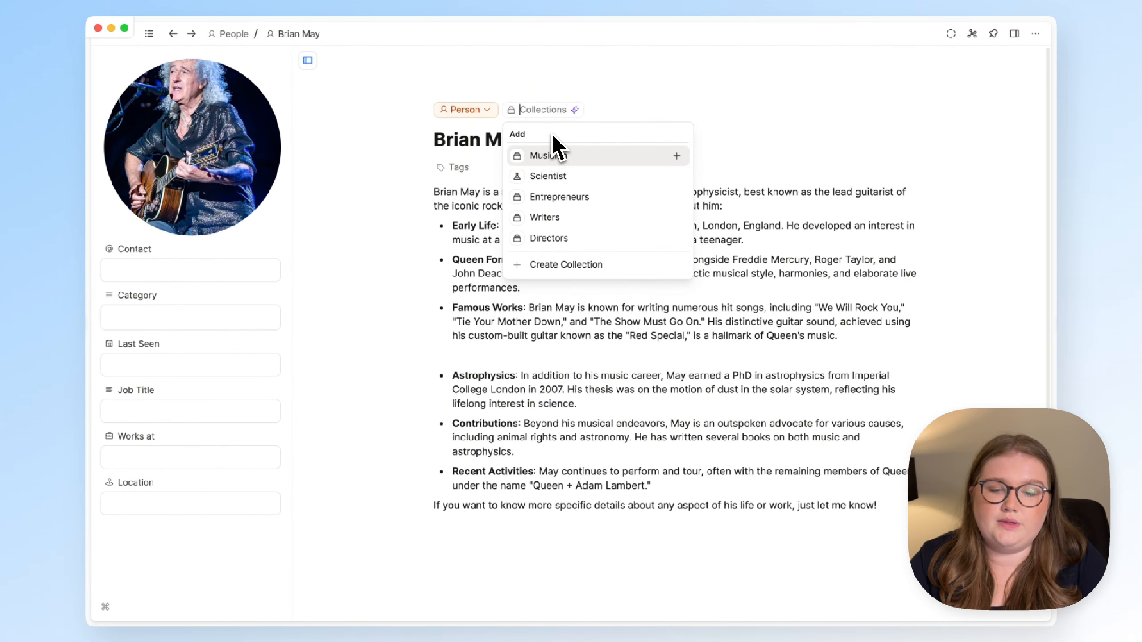
pyautogui.write('Musician')
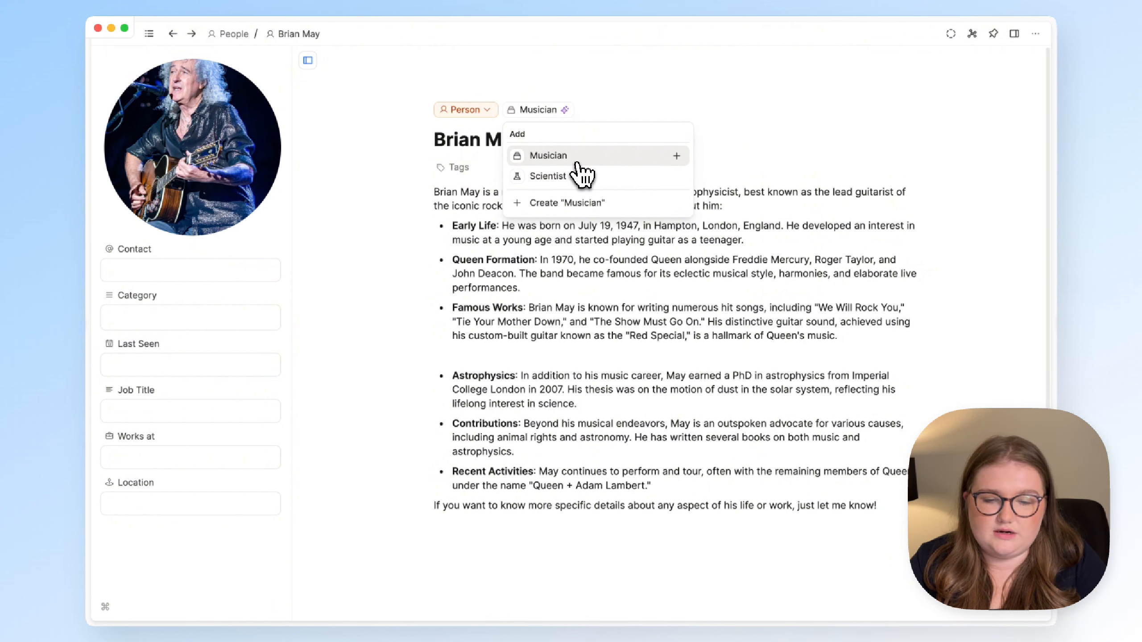
pyautogui.click(580, 157)
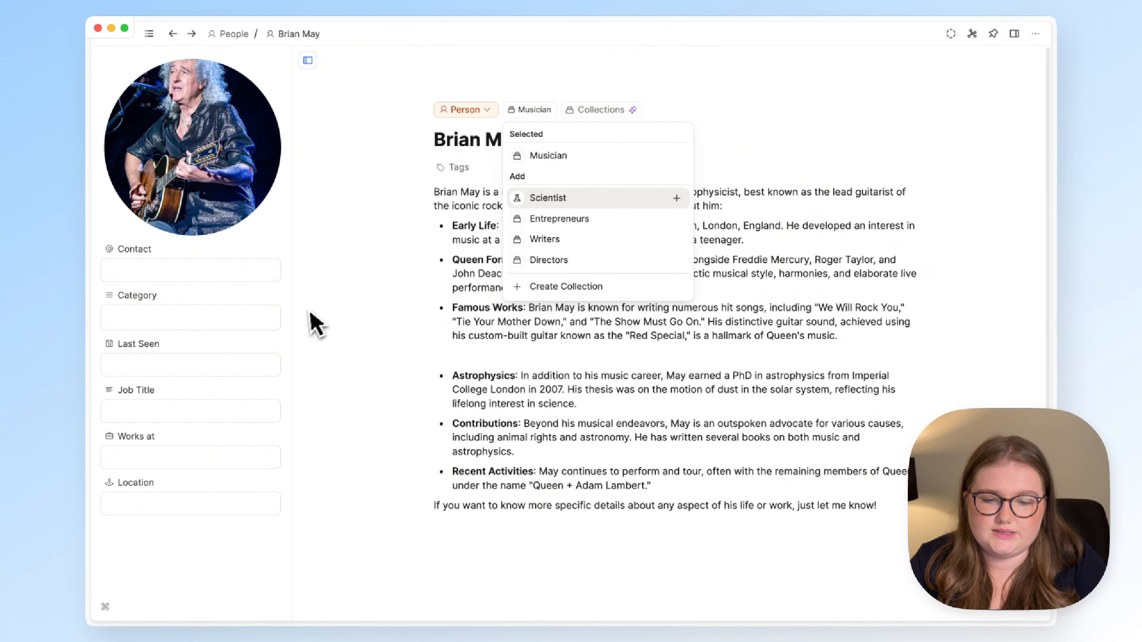
pyautogui.click(310, 326)
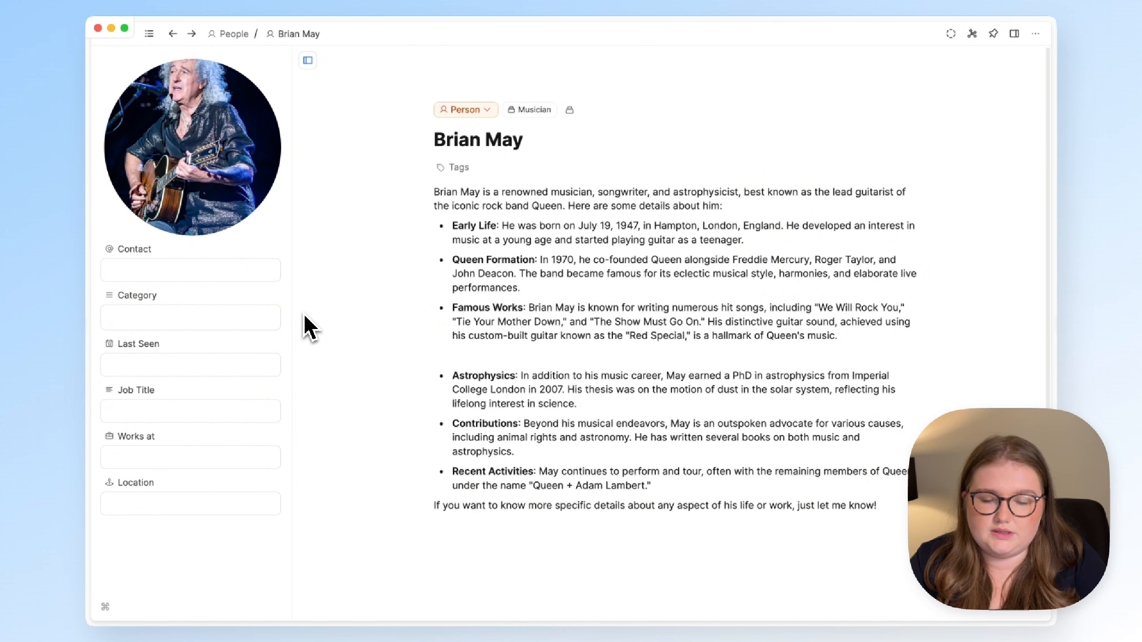
pyautogui.click(531, 110)
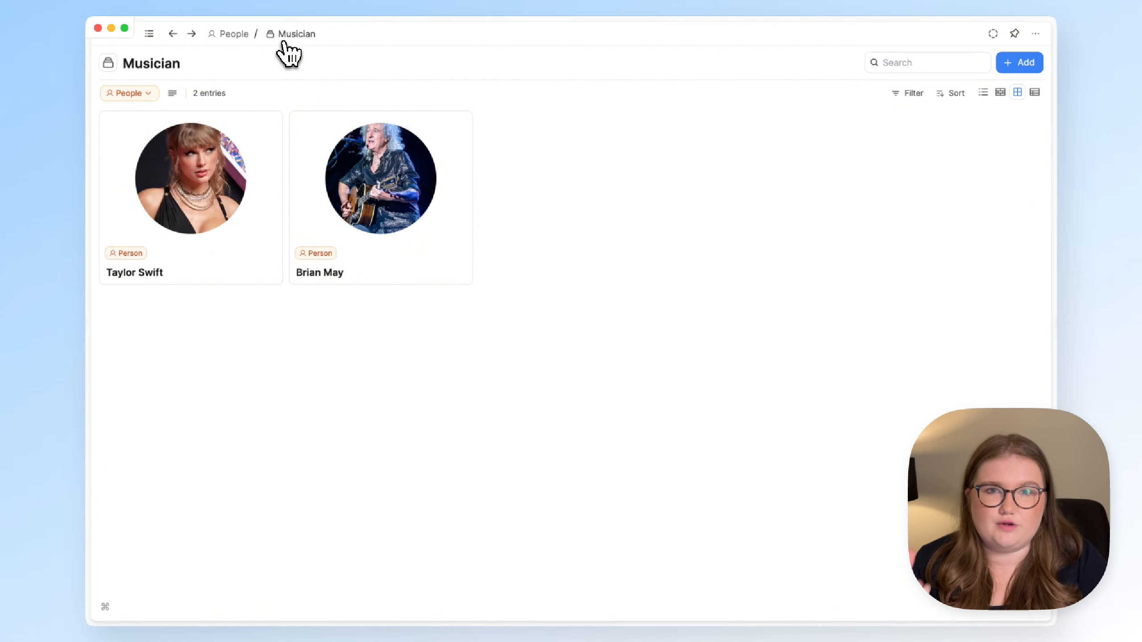
pyautogui.click(234, 34)
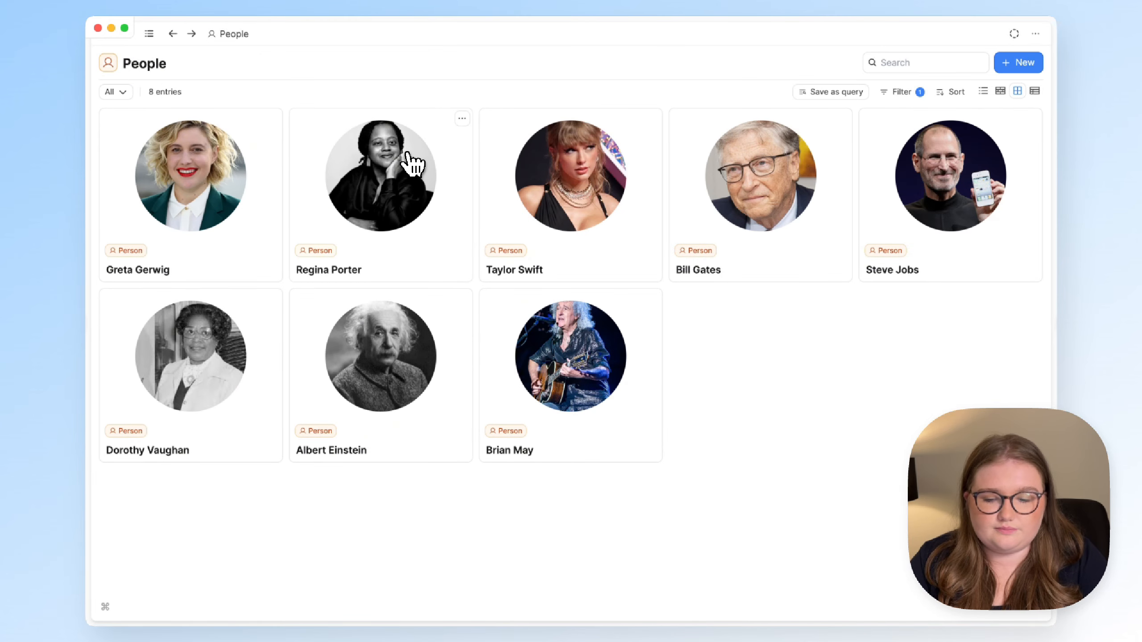
pyautogui.click(390, 357)
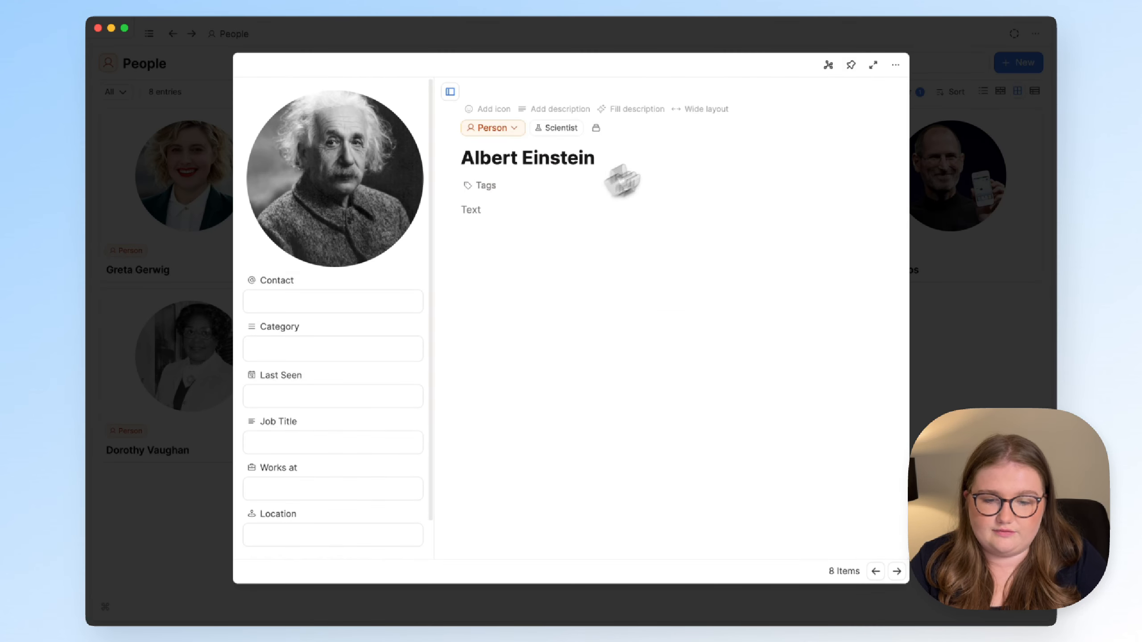
pyautogui.click(872, 65)
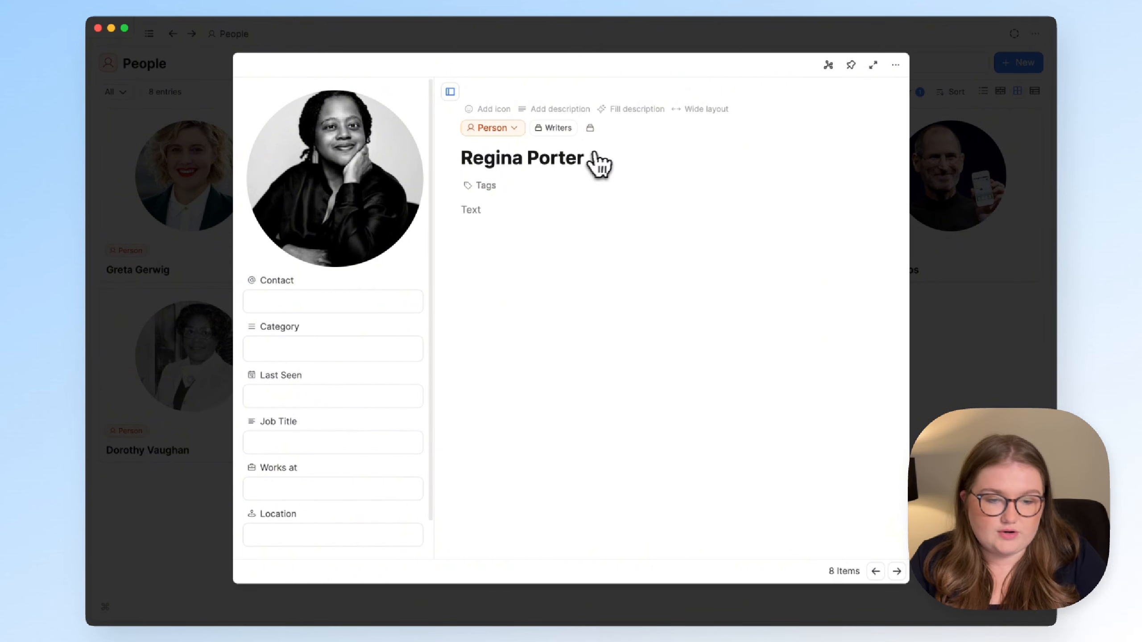
pyautogui.press('Escape')
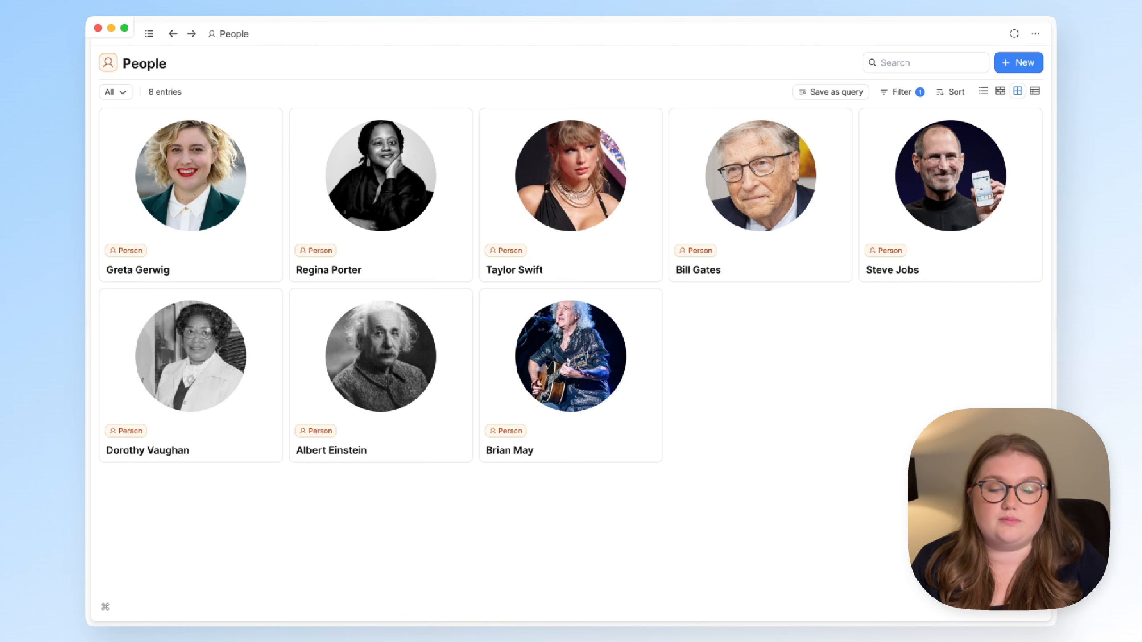
# - Reopen the sidebar, expand People's collections, and widen the sidebar so names show fully
pyautogui.click(149, 33)
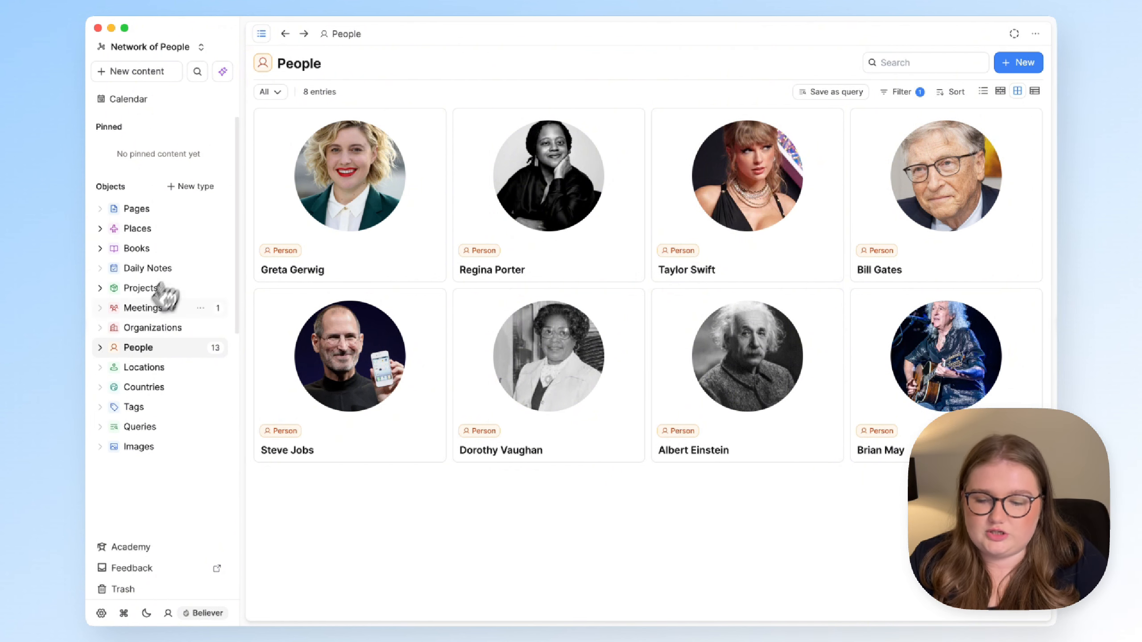
pyautogui.click(99, 349)
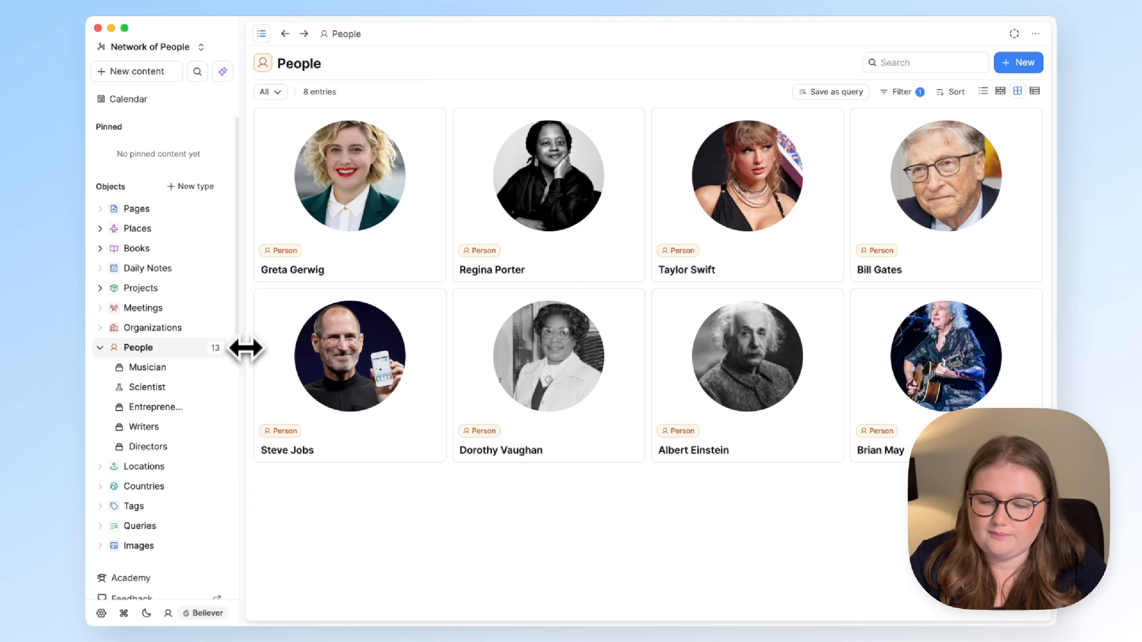
pyautogui.moveTo(244, 350); pyautogui.dragTo(264, 350)
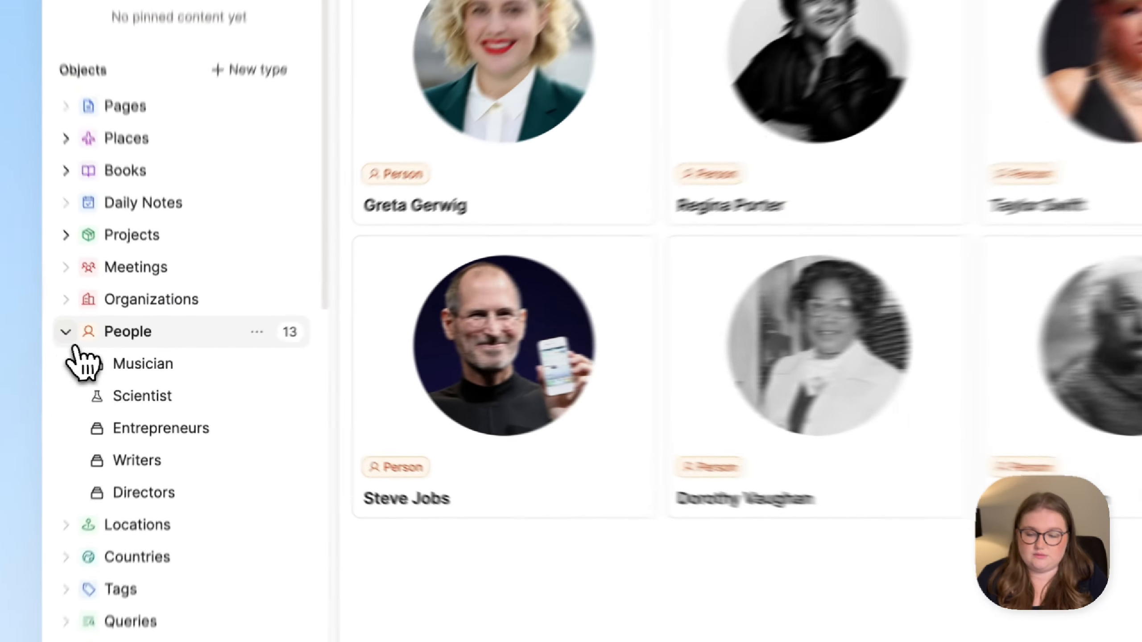
pyautogui.click(100, 347)
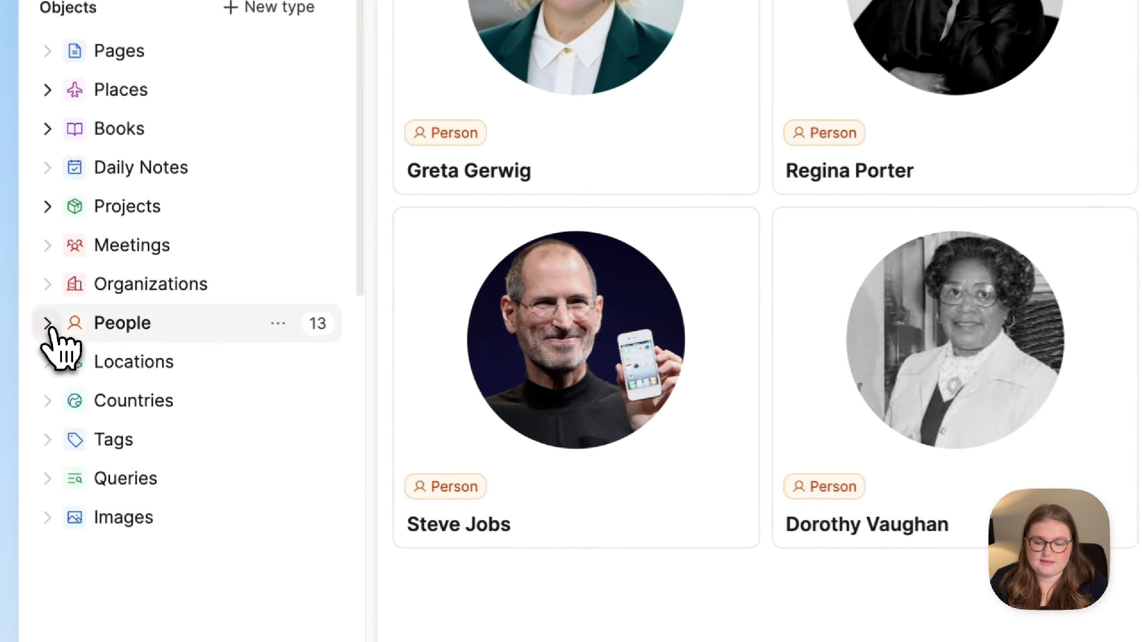
pyautogui.click(100, 347)
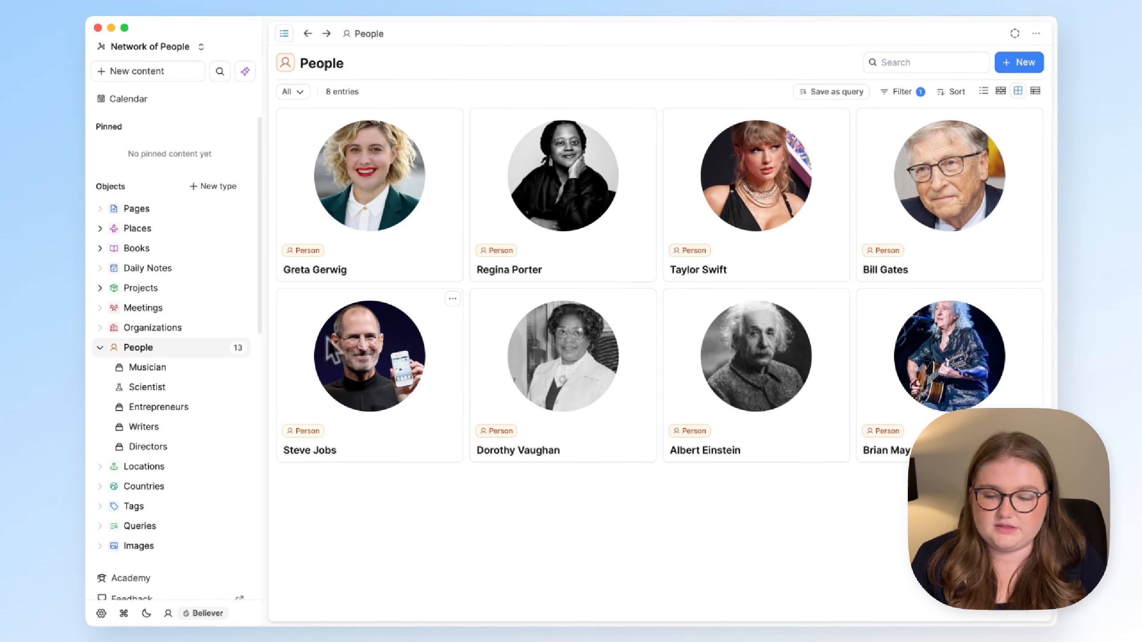
pyautogui.click(165, 387)
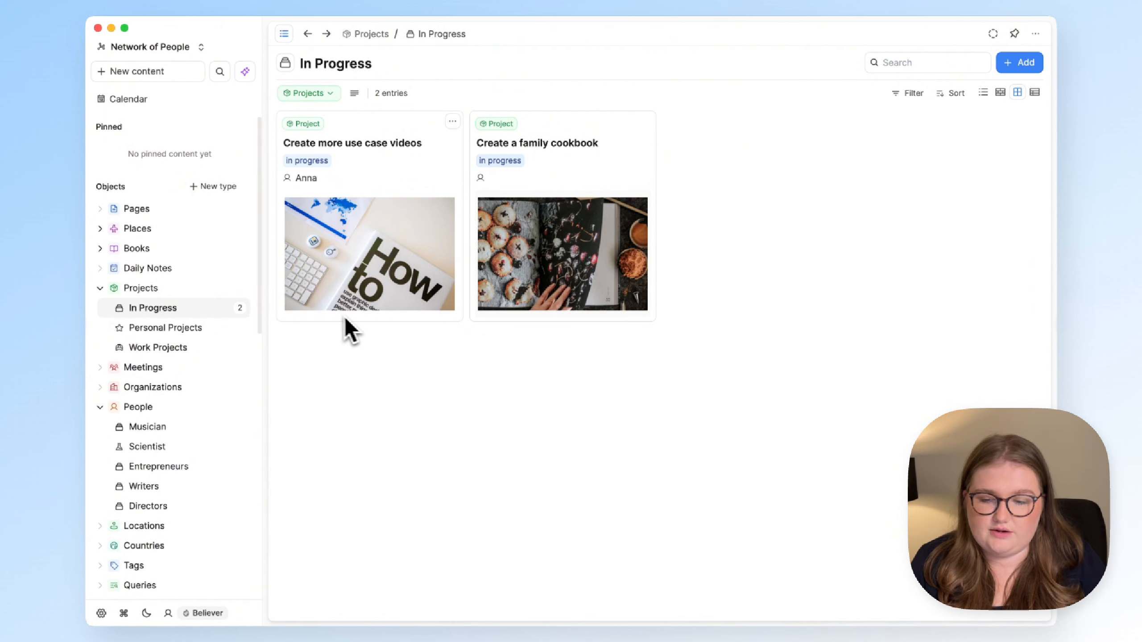
pyautogui.click(107, 229)
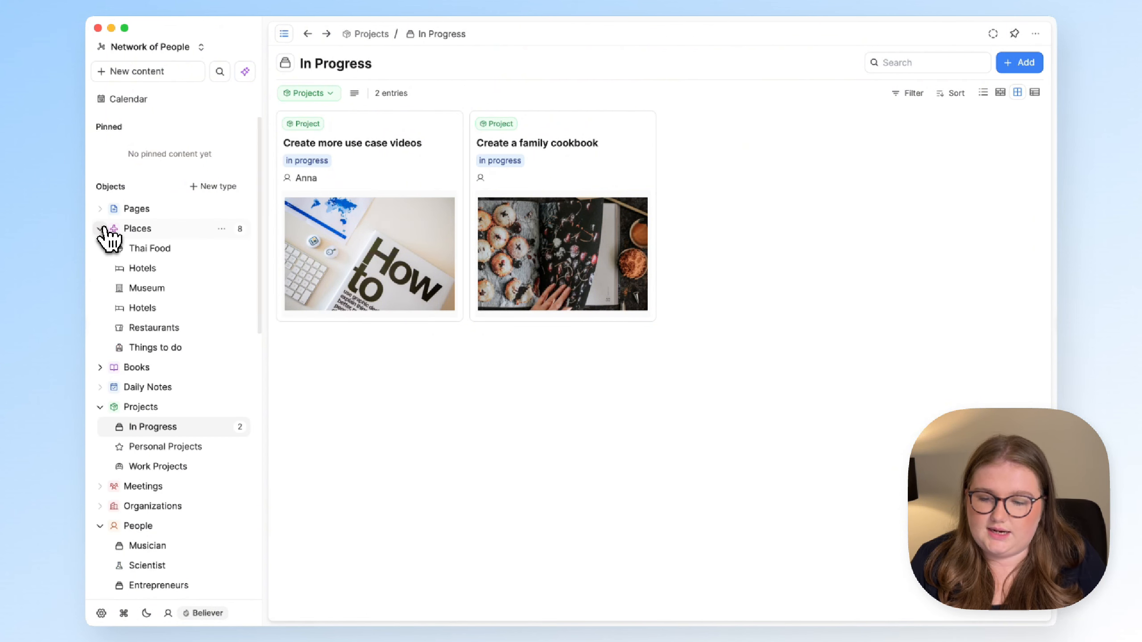
pyautogui.click(156, 270)
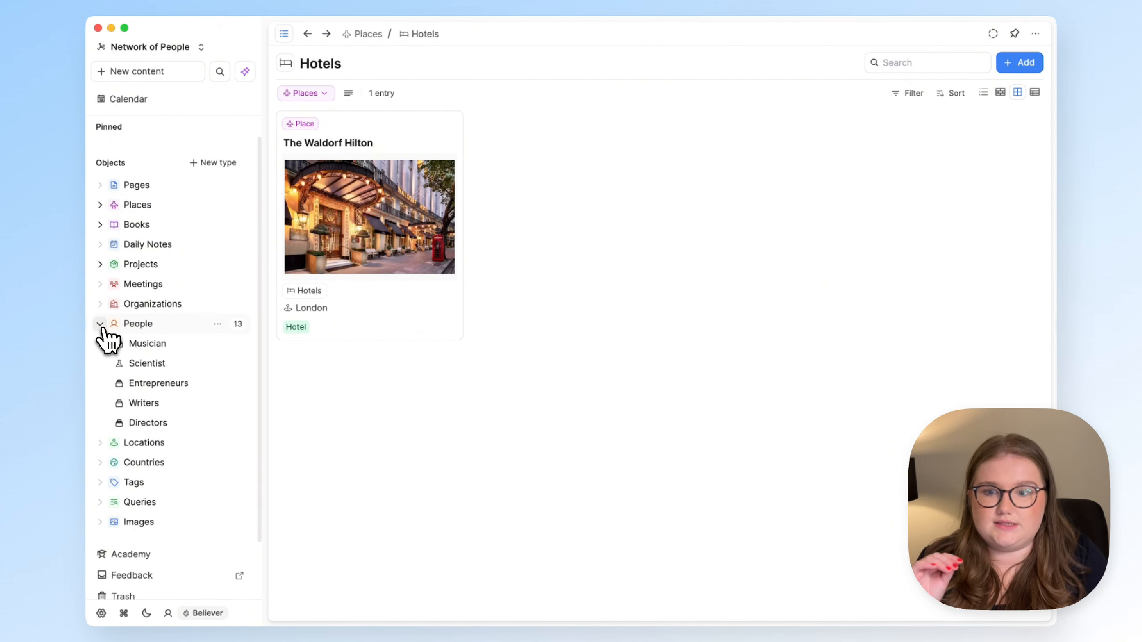
pyautogui.click(176, 326)
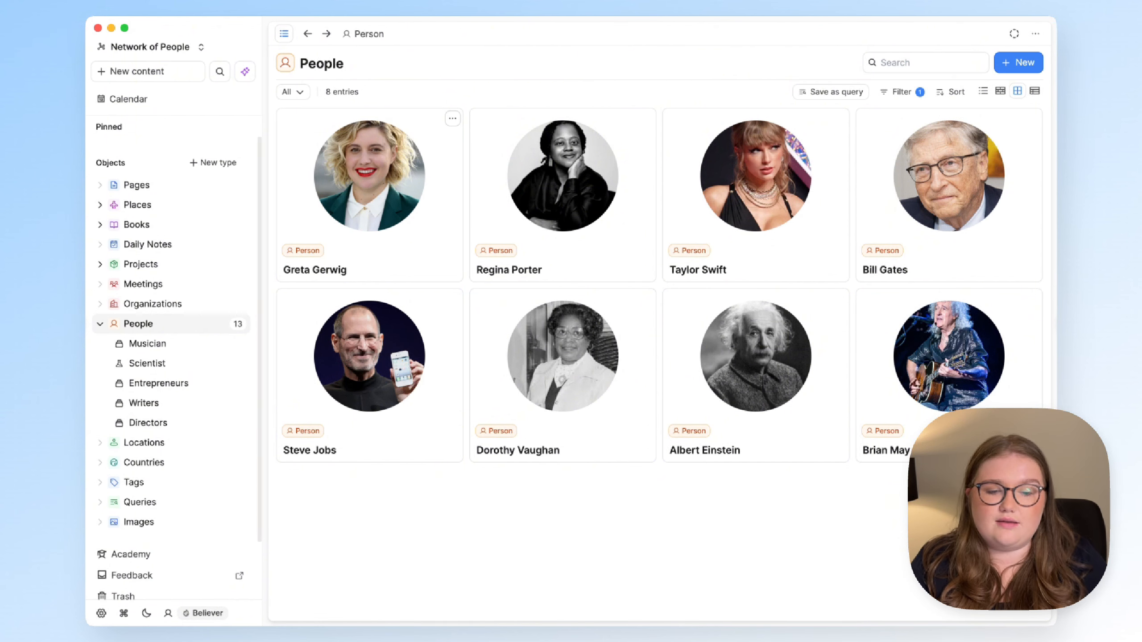
# - Open Brian May's page full-size and remove the blank line before the Astrophysics bullet
pyautogui.click(892, 324)
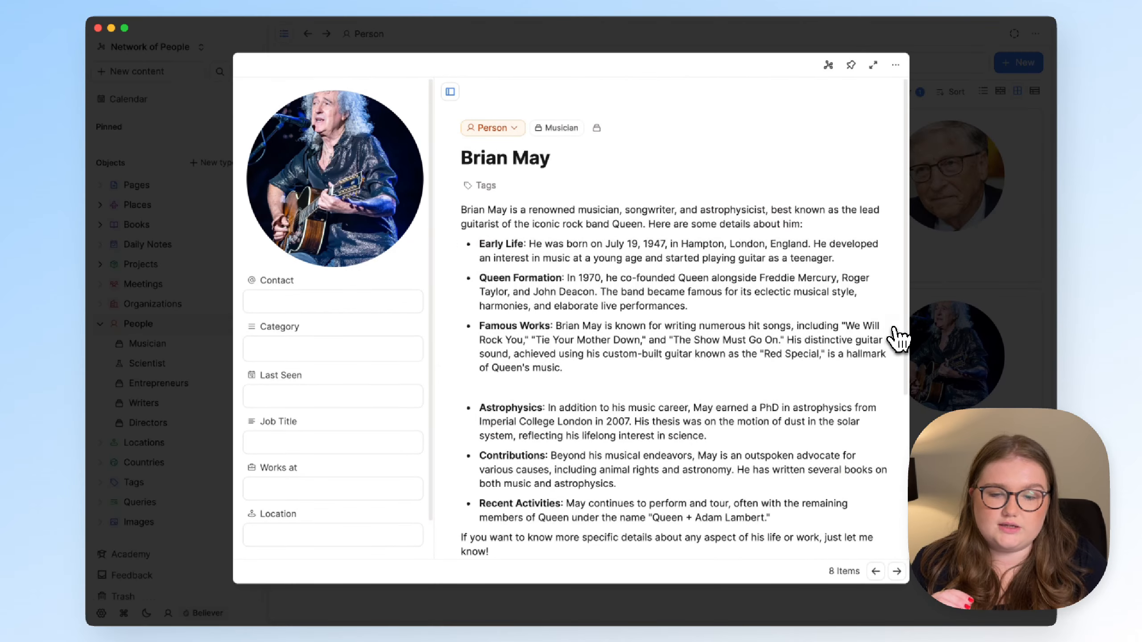
pyautogui.click(877, 74)
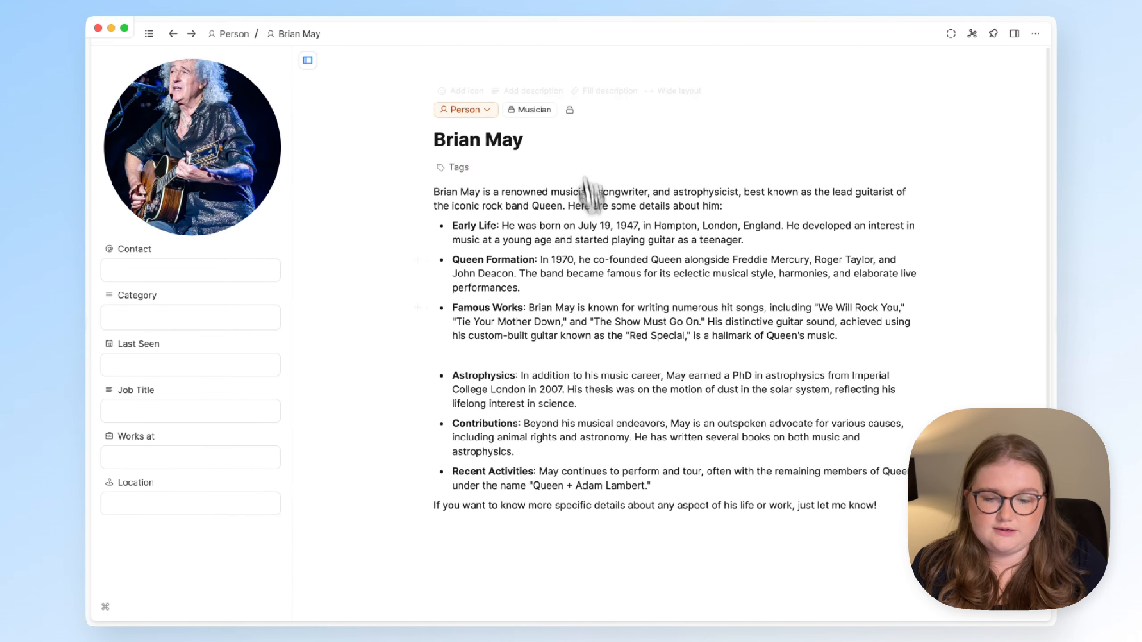
pyautogui.click(549, 356)
pyautogui.press('BackSpace')
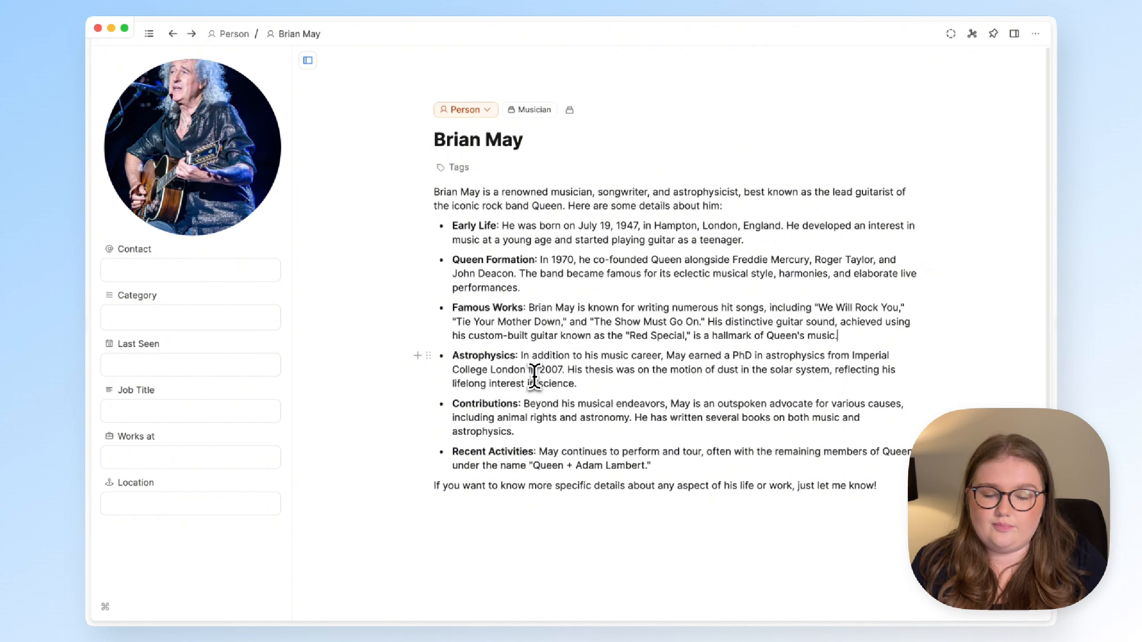
pyautogui.tripleClick(533, 378)
pyautogui.click(441, 410)
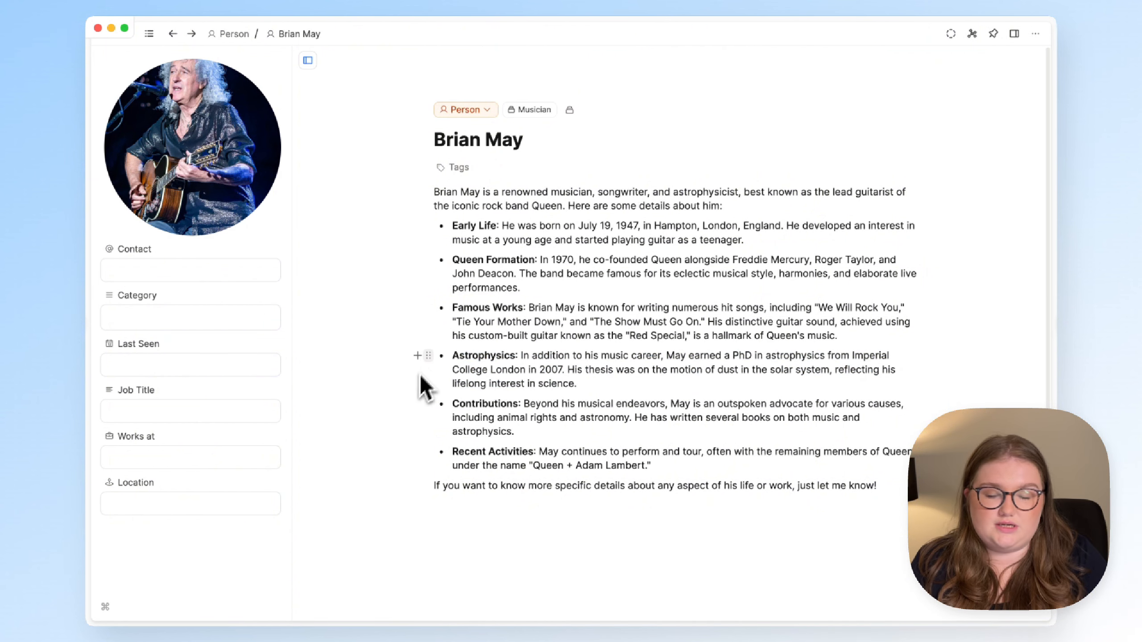
# - Add Brian May to the Scientist collection and open that collection
pyautogui.click(570, 110)
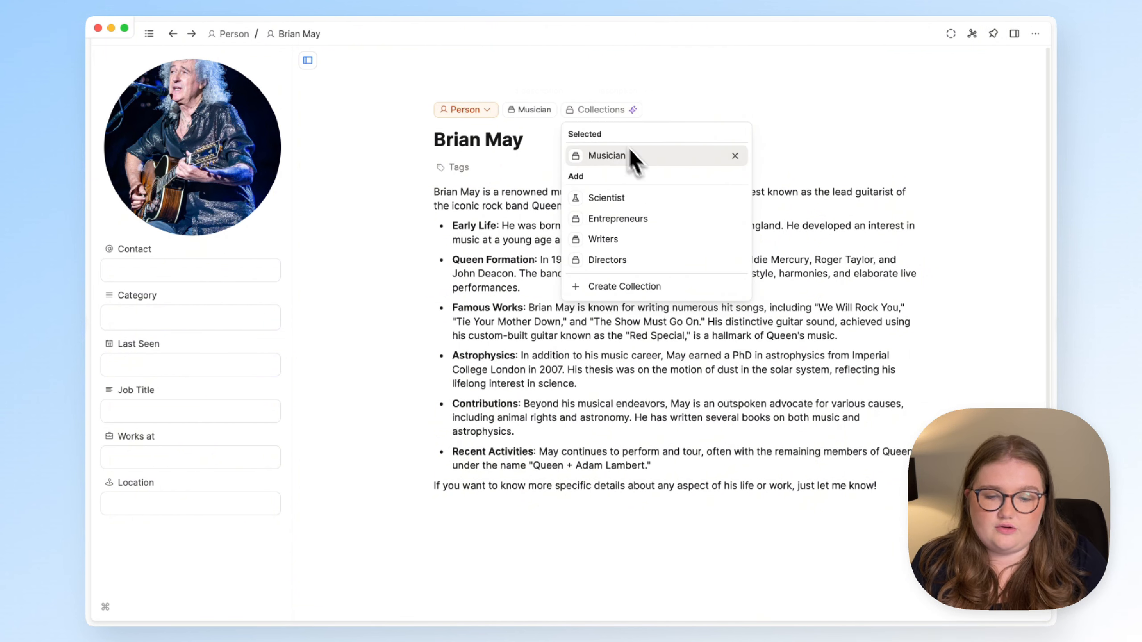
pyautogui.click(641, 201)
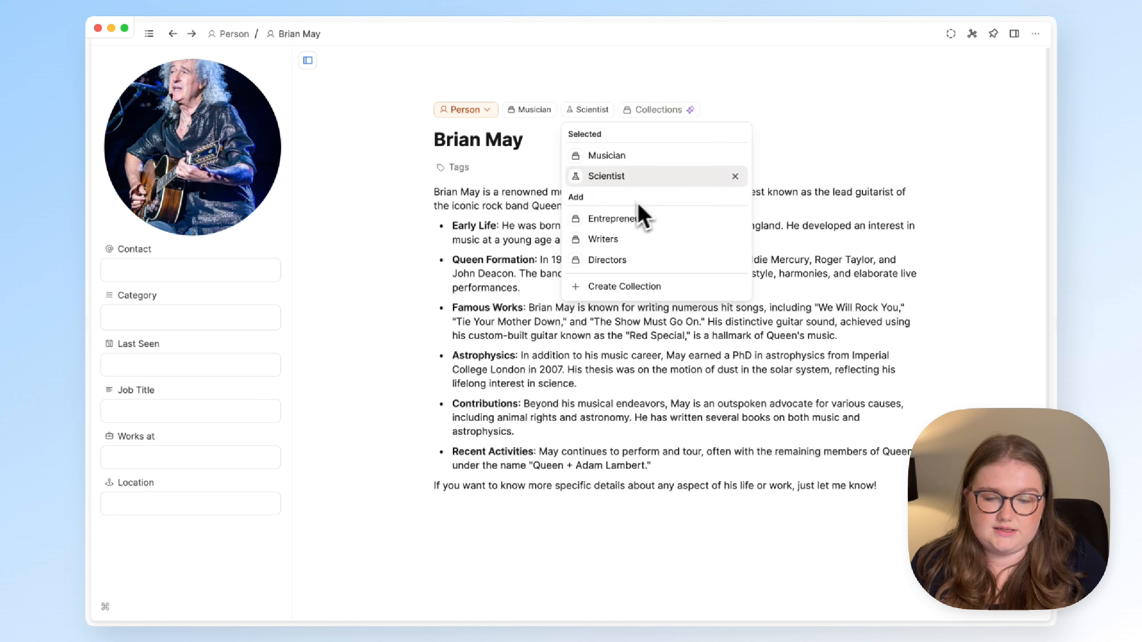
pyautogui.click(364, 255)
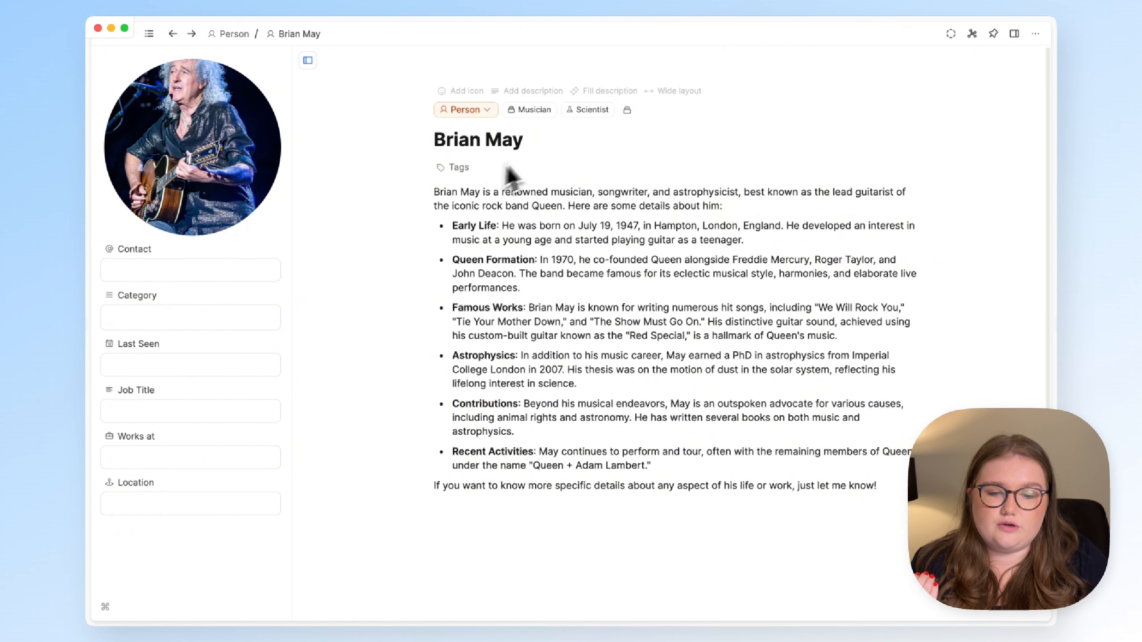
pyautogui.click(582, 111)
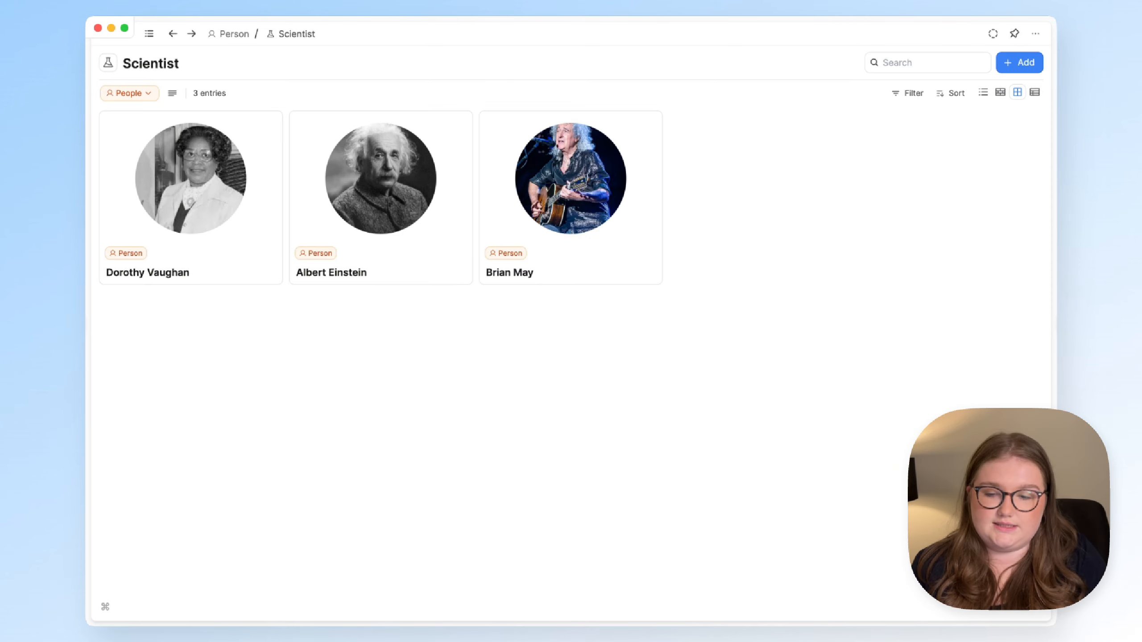
# - View the Musician collection from Brian May's page, then go back to his page
pyautogui.click(648, 281)
pyautogui.click(532, 111)
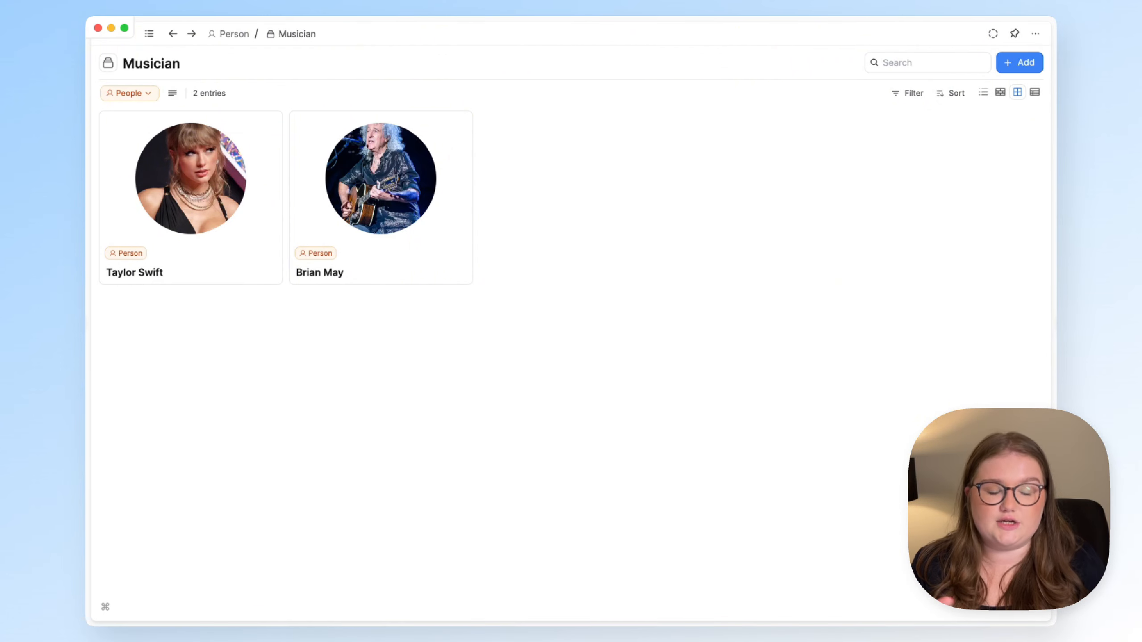
pyautogui.press('super+[')
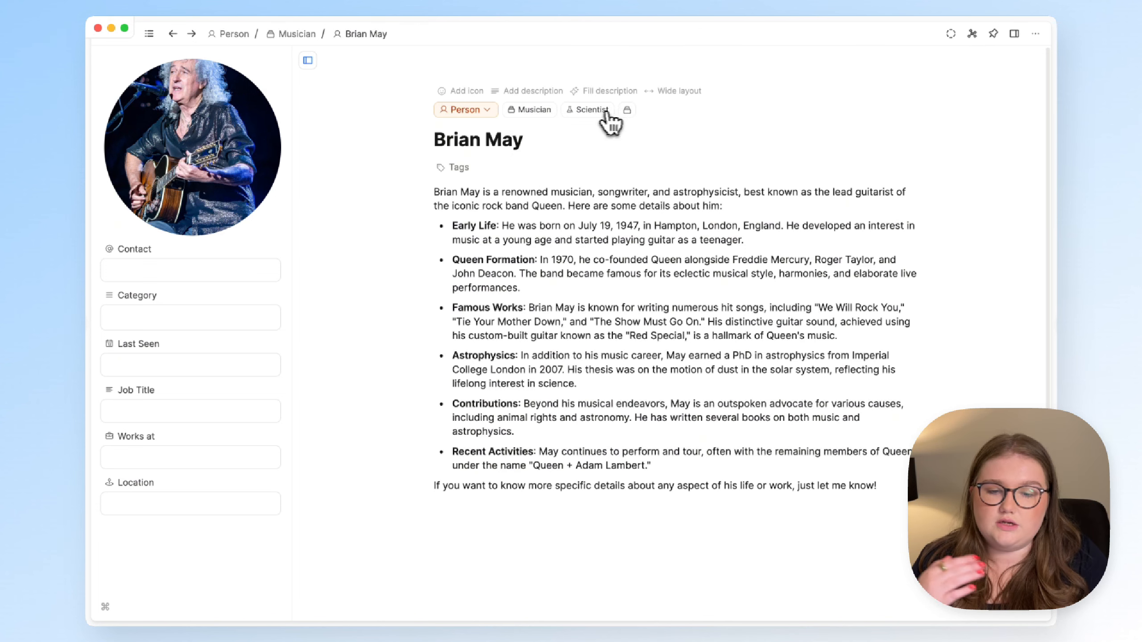
# - Remove Brian May from the Musician collection, leaving Scientist as his only collection
pyautogui.click(629, 111)
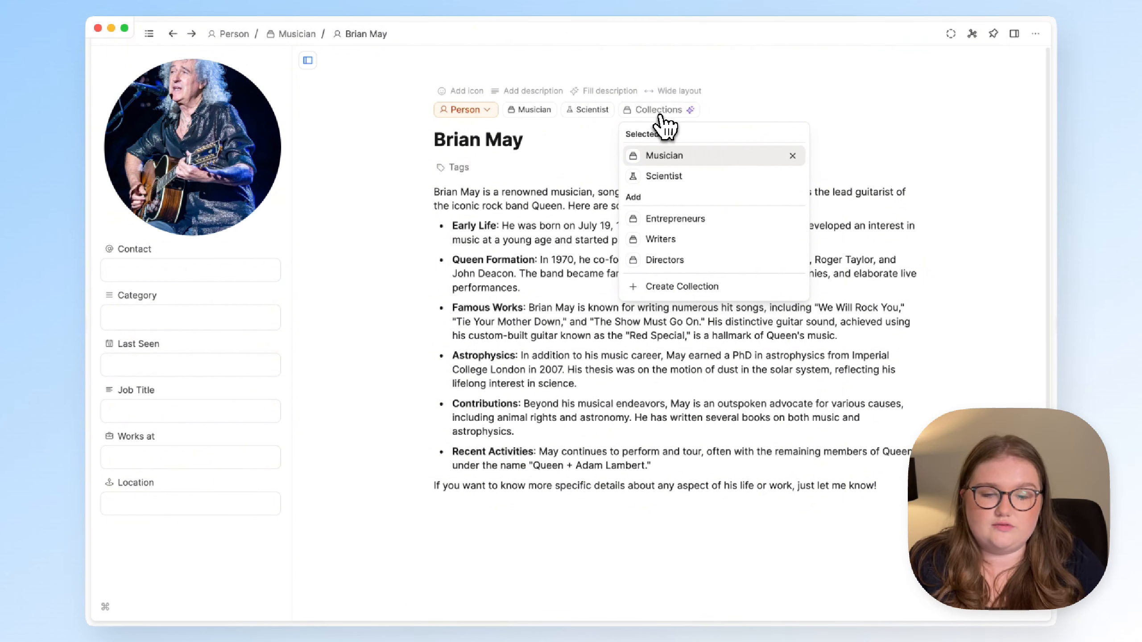
pyautogui.click(558, 106)
pyautogui.click(572, 112)
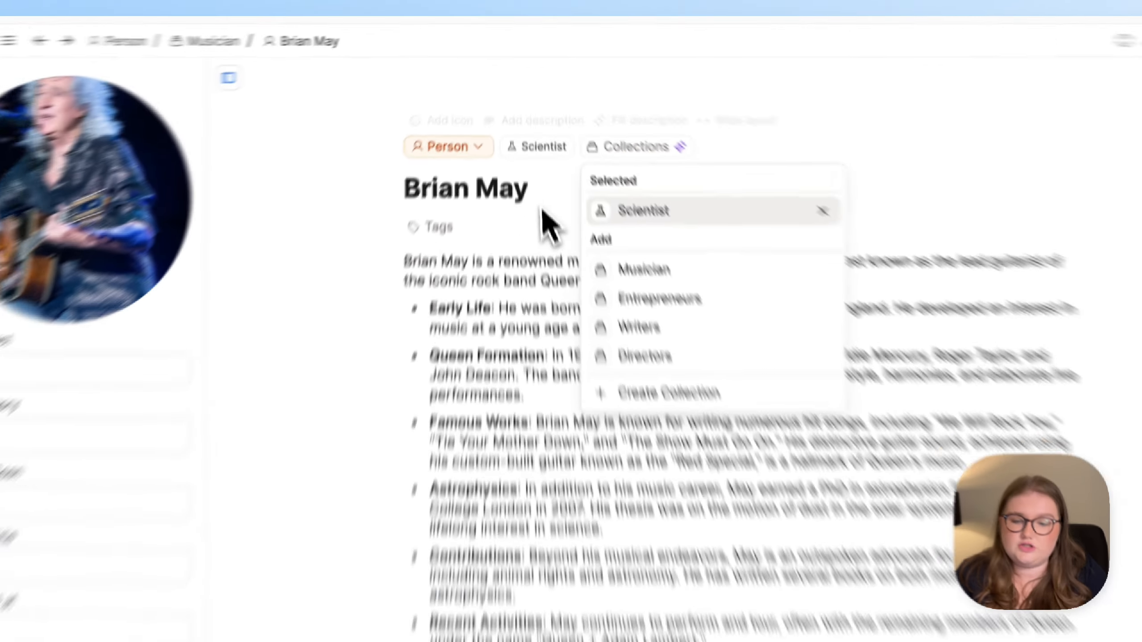
pyautogui.click(532, 155)
pyautogui.click(443, 316)
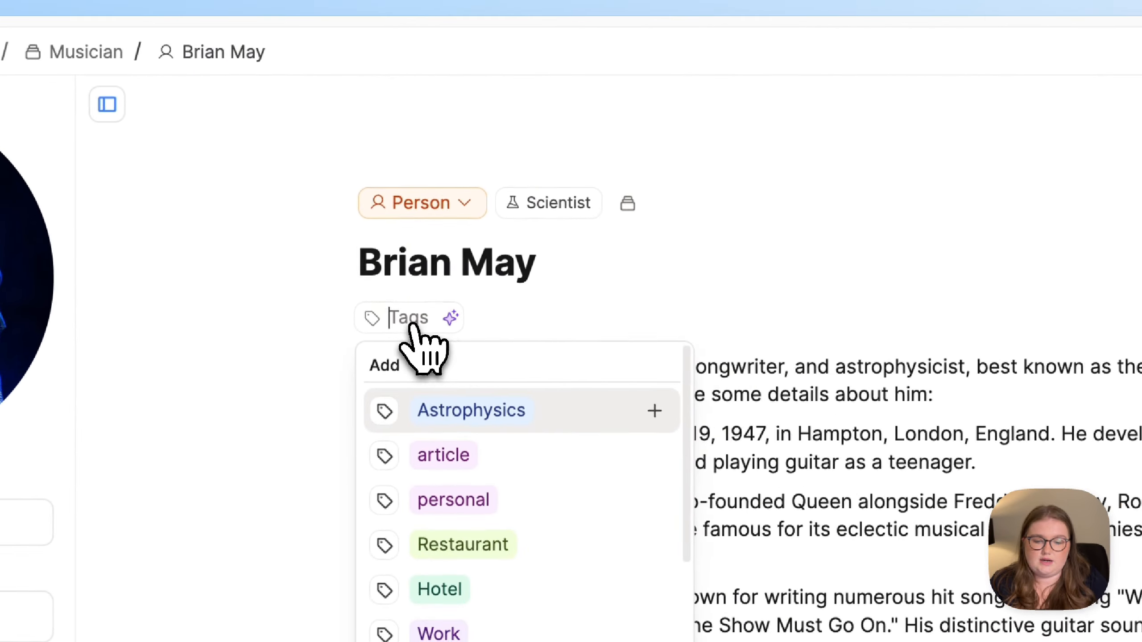
pyautogui.click(625, 311)
pyautogui.moveTo(712, 173)
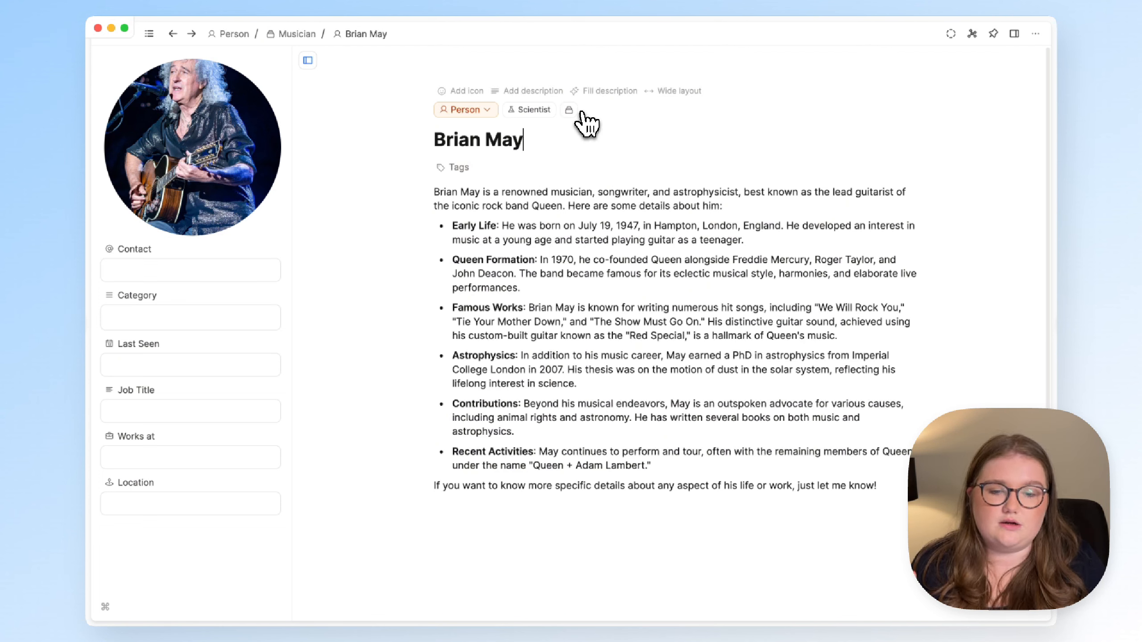
# - Let AI auto-add collections for Brian May, restoring Musician
pyautogui.click(571, 109)
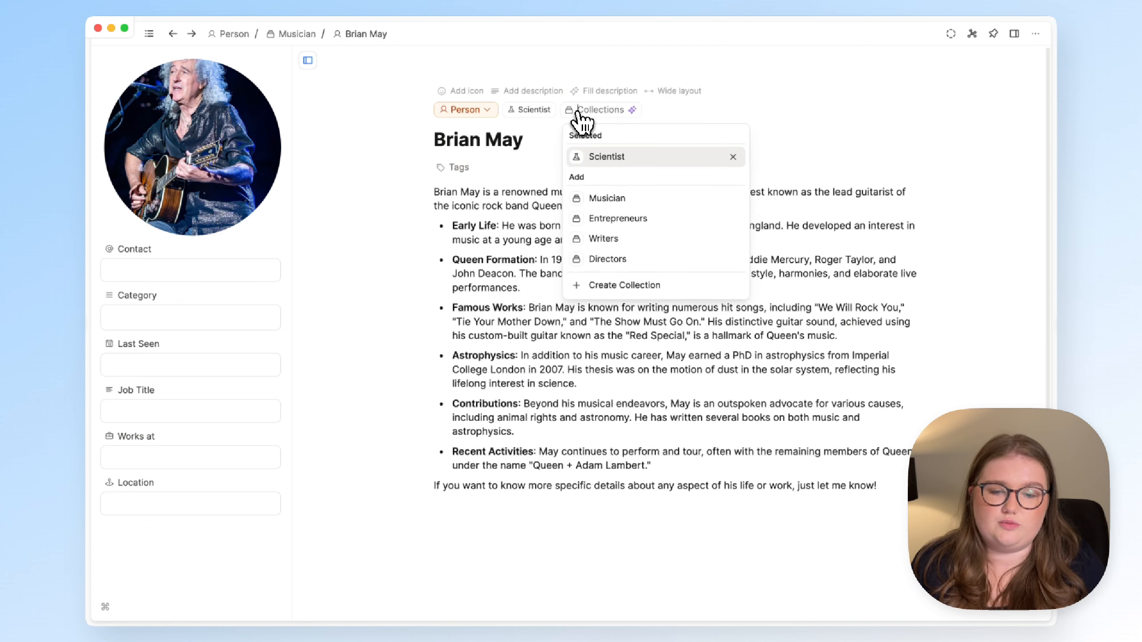
pyautogui.click(632, 111)
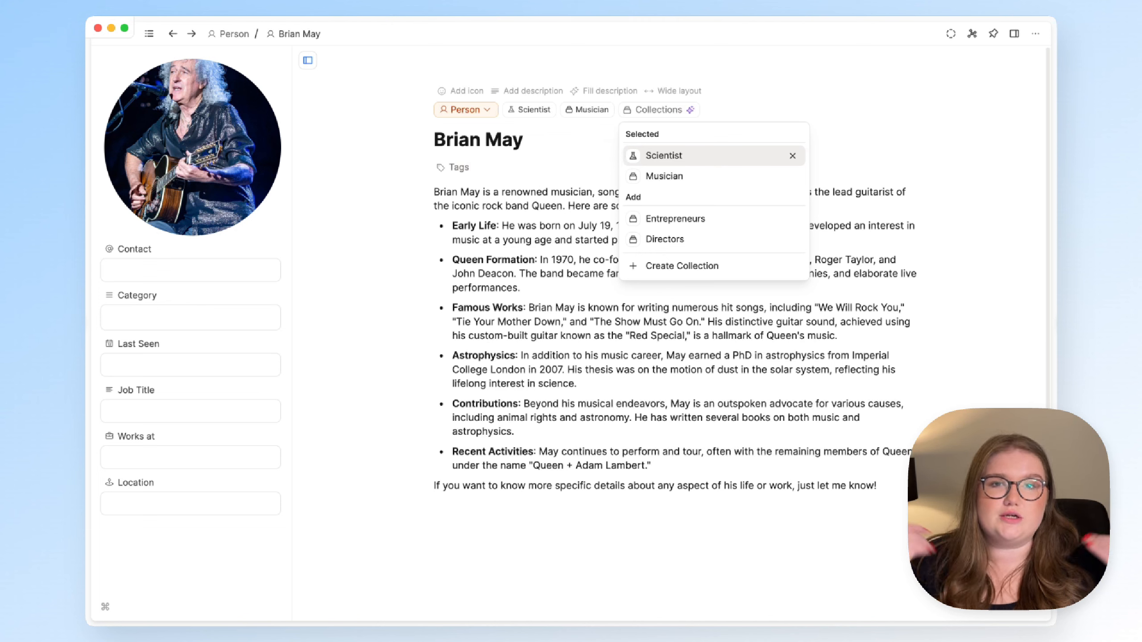
pyautogui.click(614, 142)
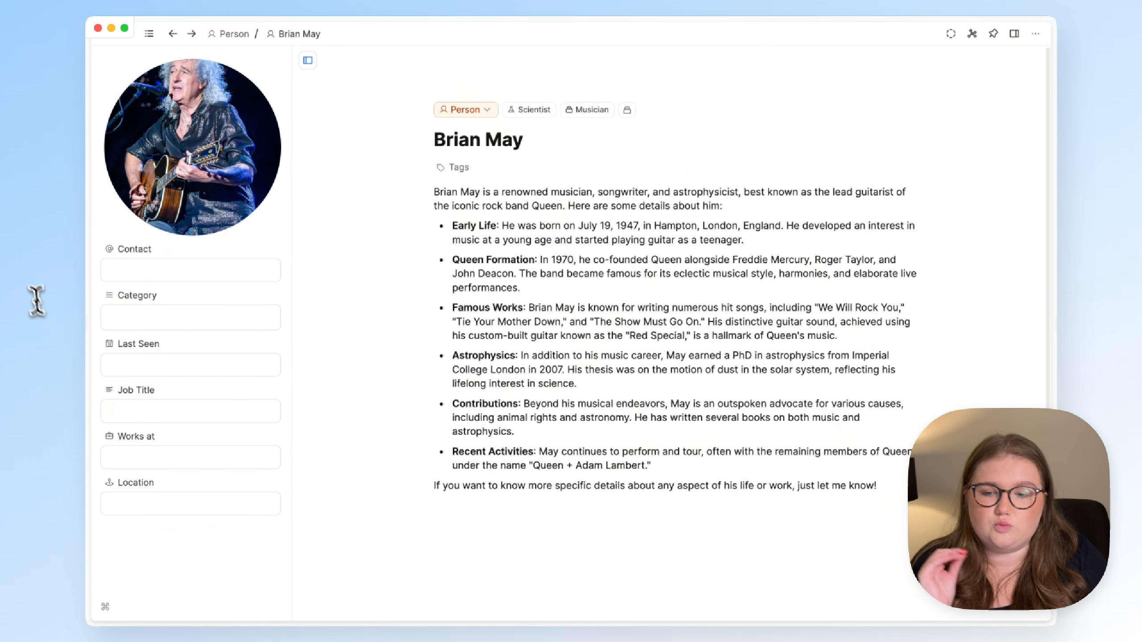
# - Toggle the navigation sidebar, leaving it open
pyautogui.click(149, 34)
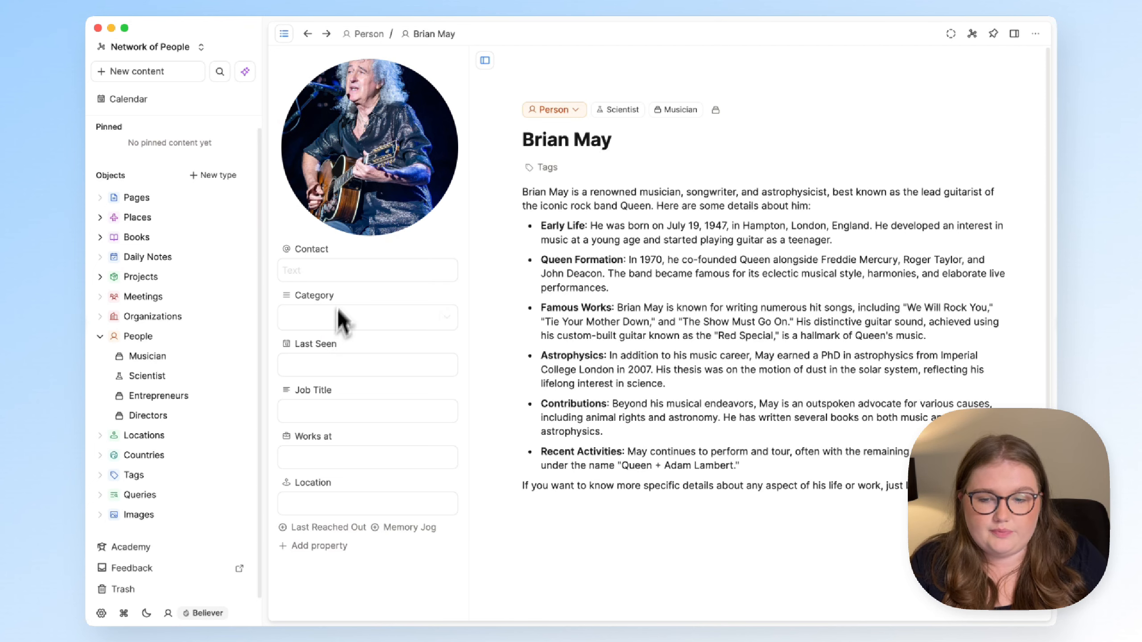
pyautogui.click(284, 34)
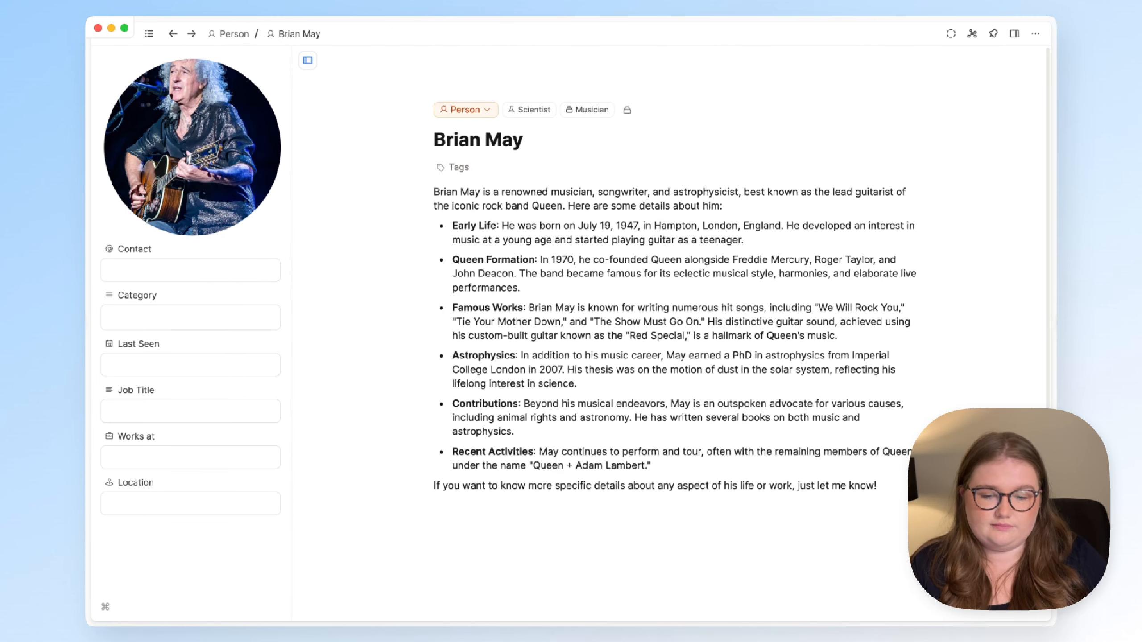
pyautogui.click(149, 33)
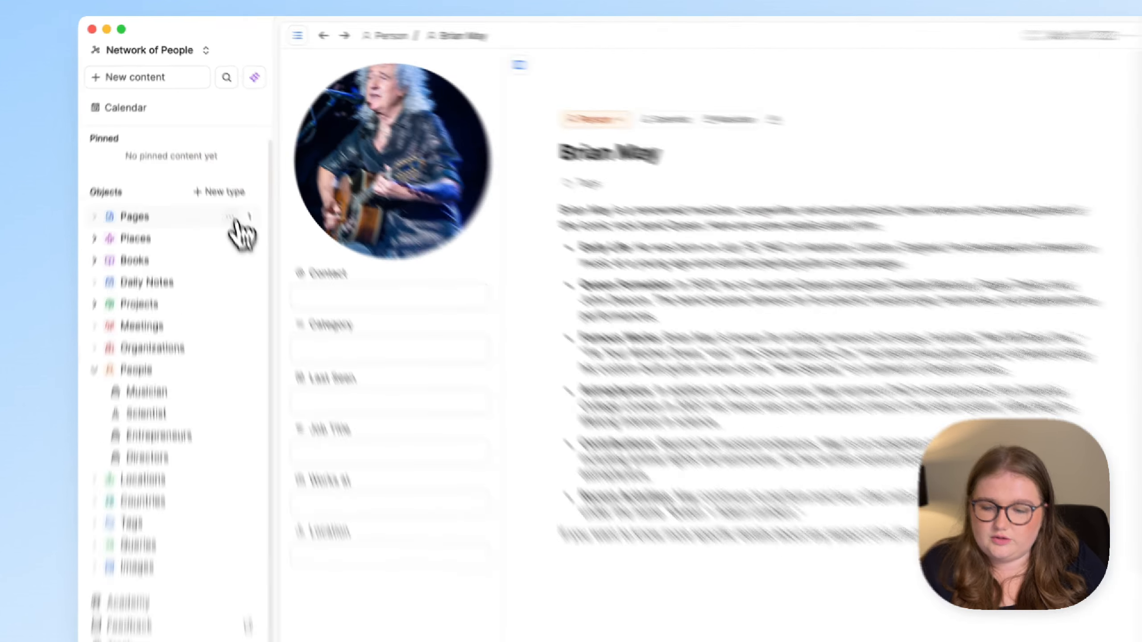
# - Create a new page in Pages titled 'Astrophysics'
pyautogui.click(224, 199)
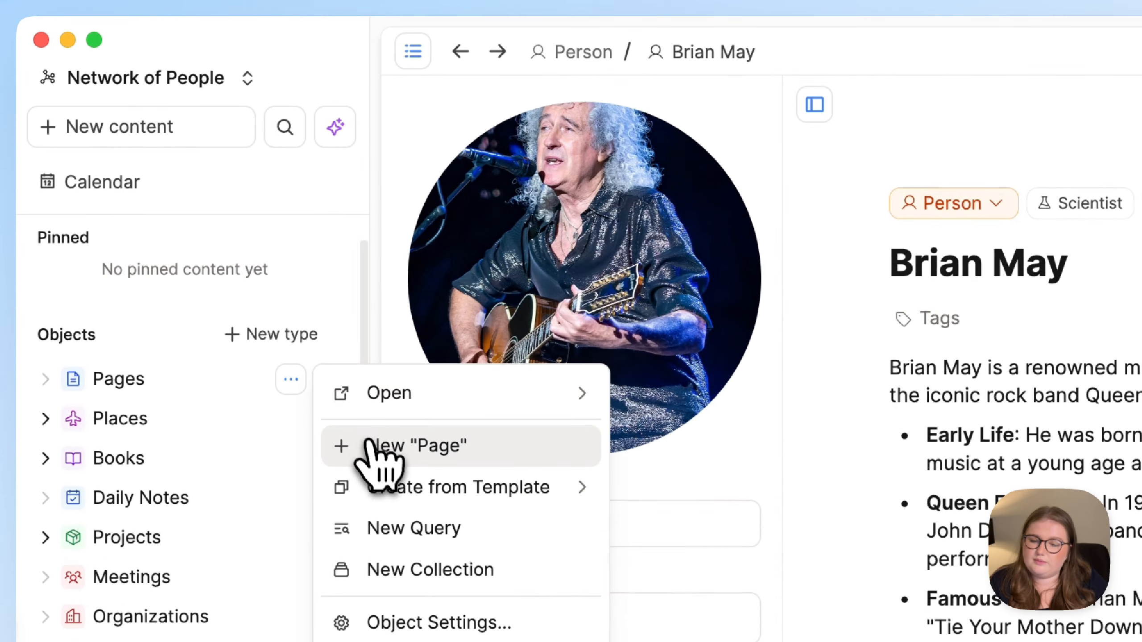
pyautogui.click(368, 423)
pyautogui.write('Astrophysics')
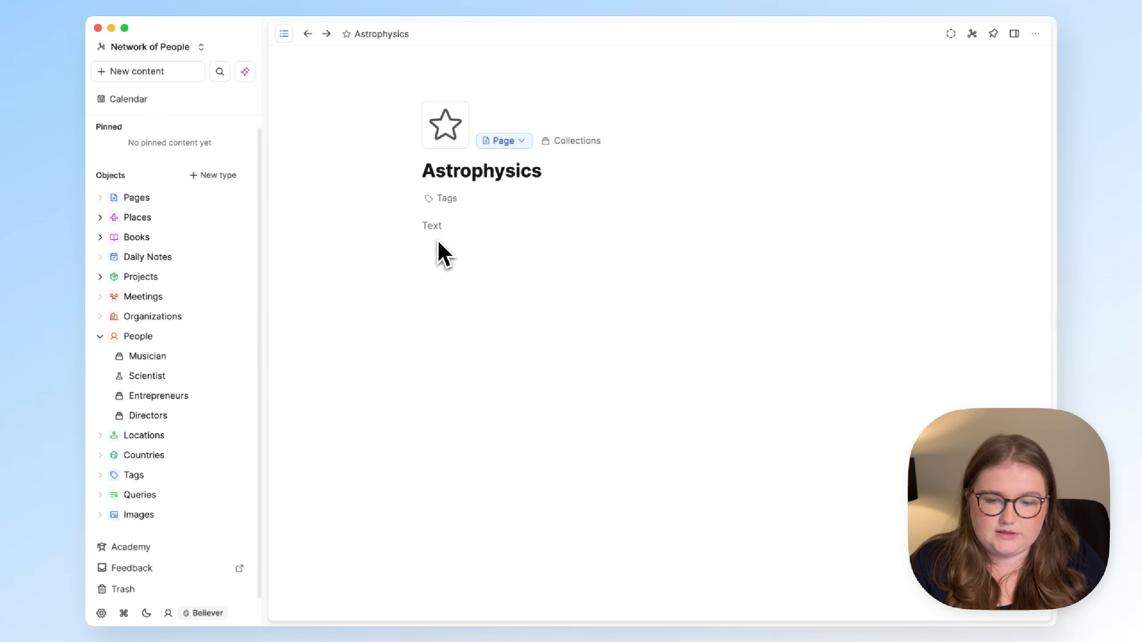
# - Use AI Chat to append an astrophysics overview to the Astrophysics page
pyautogui.press('super+j')
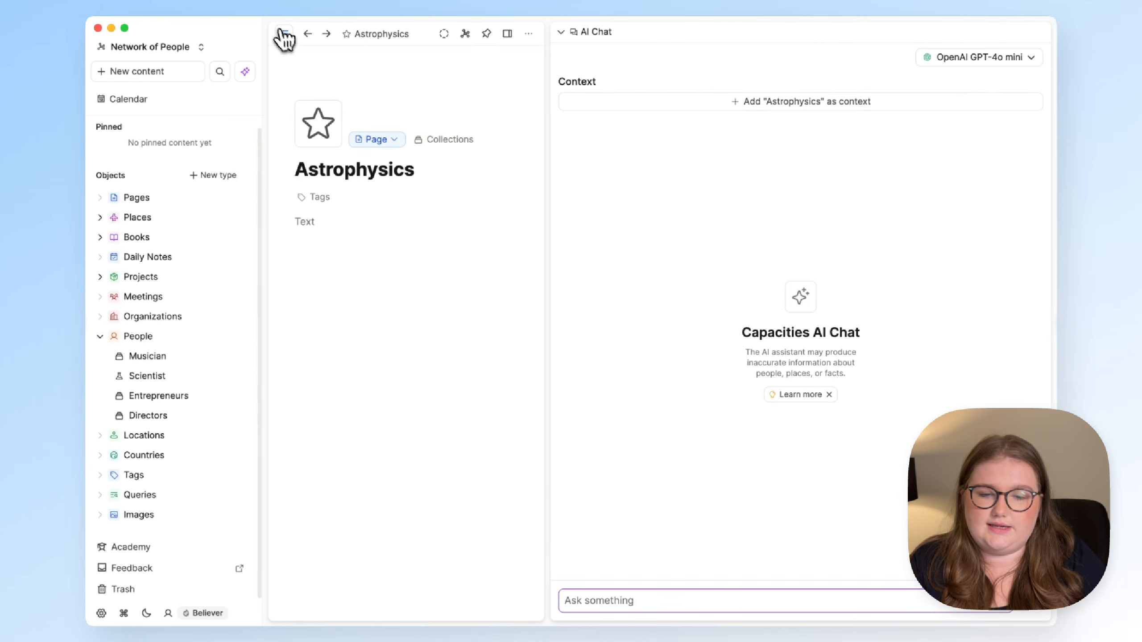
pyautogui.click(284, 33)
pyautogui.click(741, 100)
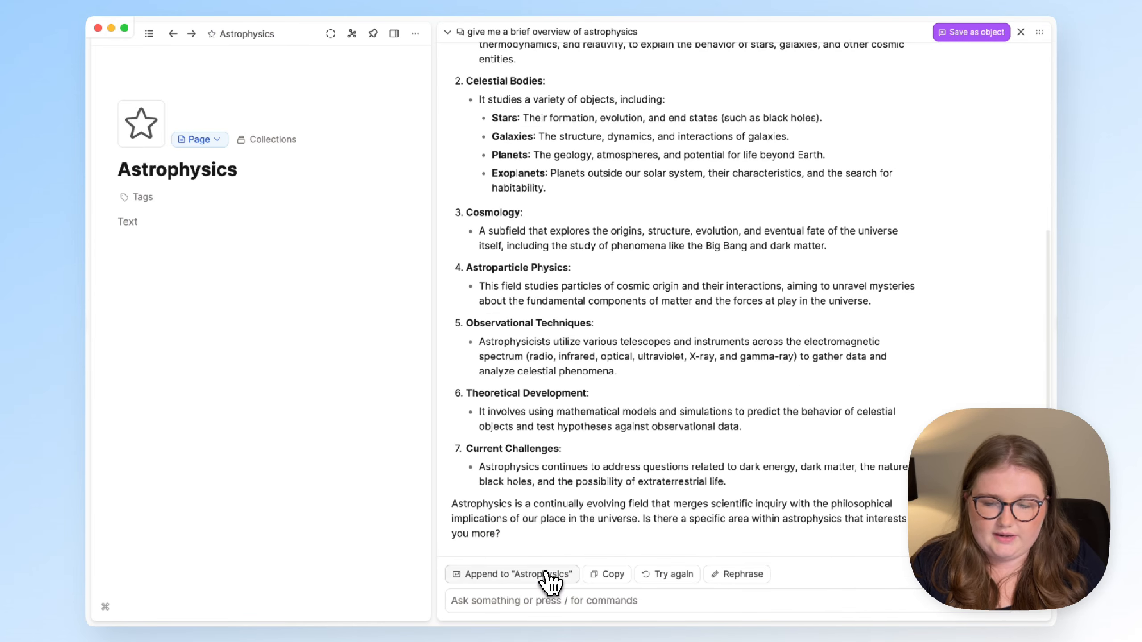
pyautogui.click(541, 576)
pyautogui.click(1021, 31)
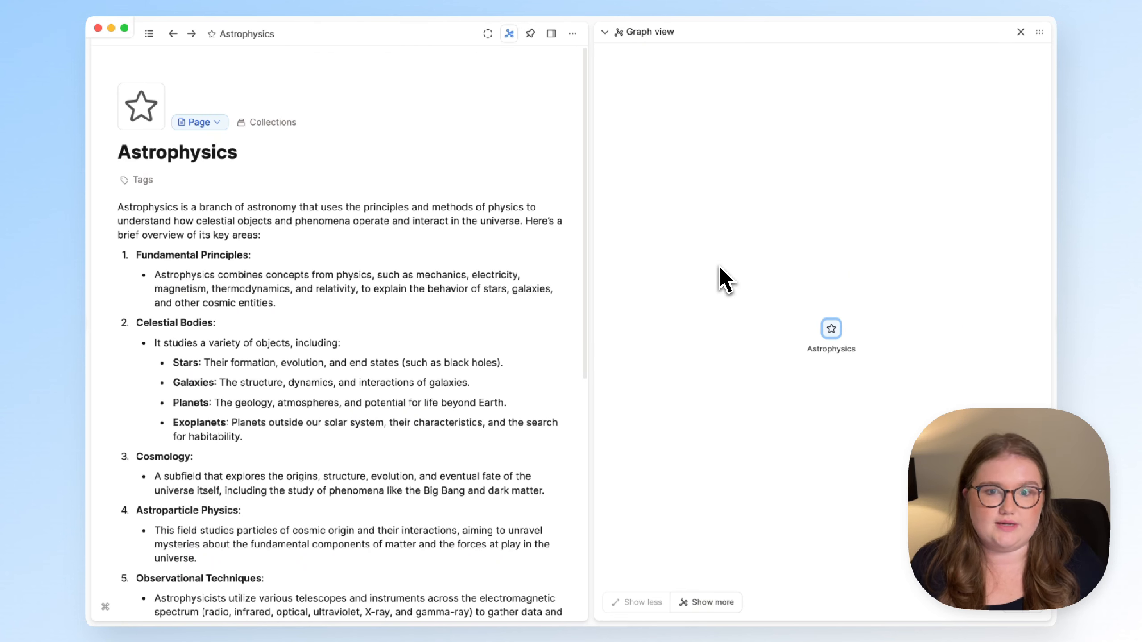
pyautogui.scroll(-10, 474, 370)
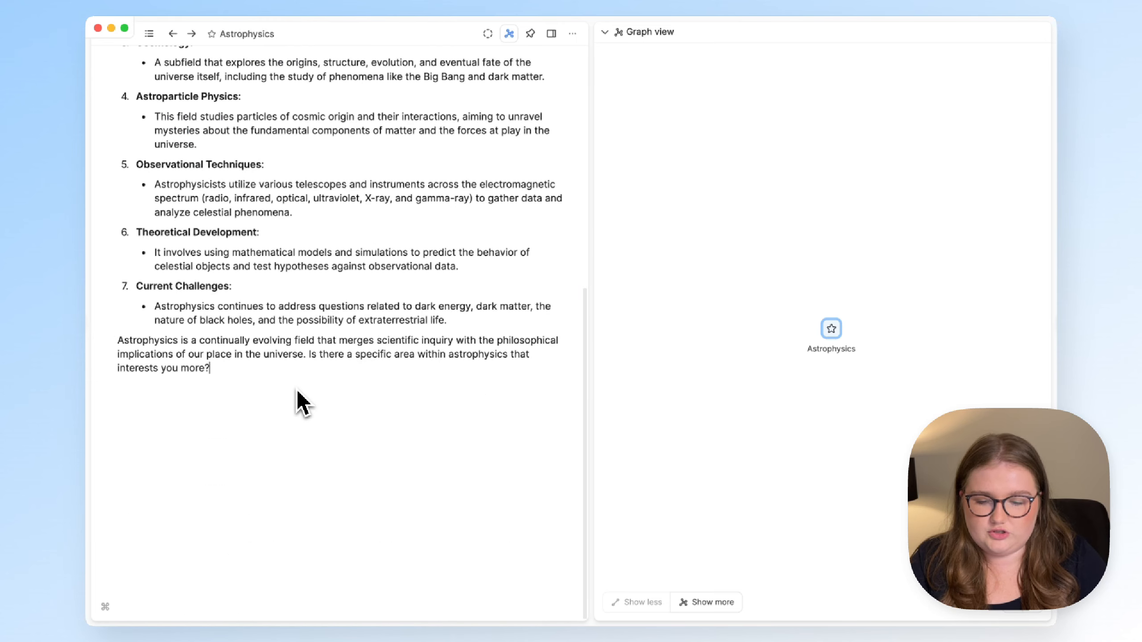
pyautogui.click(296, 398)
pyautogui.write('@bria')
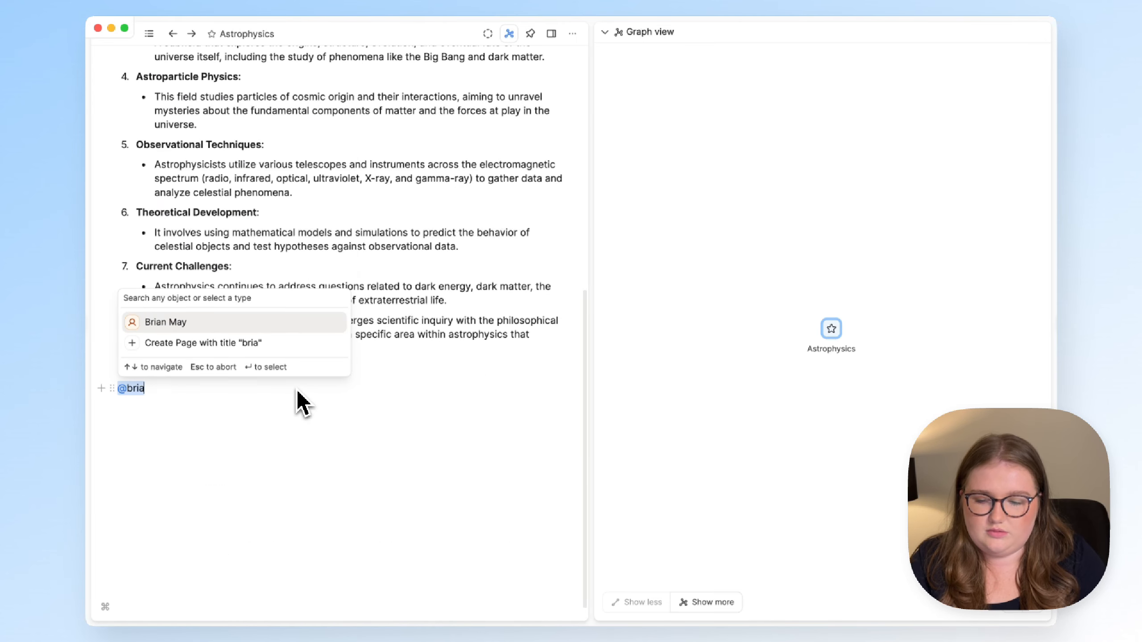
pyautogui.press('Return')
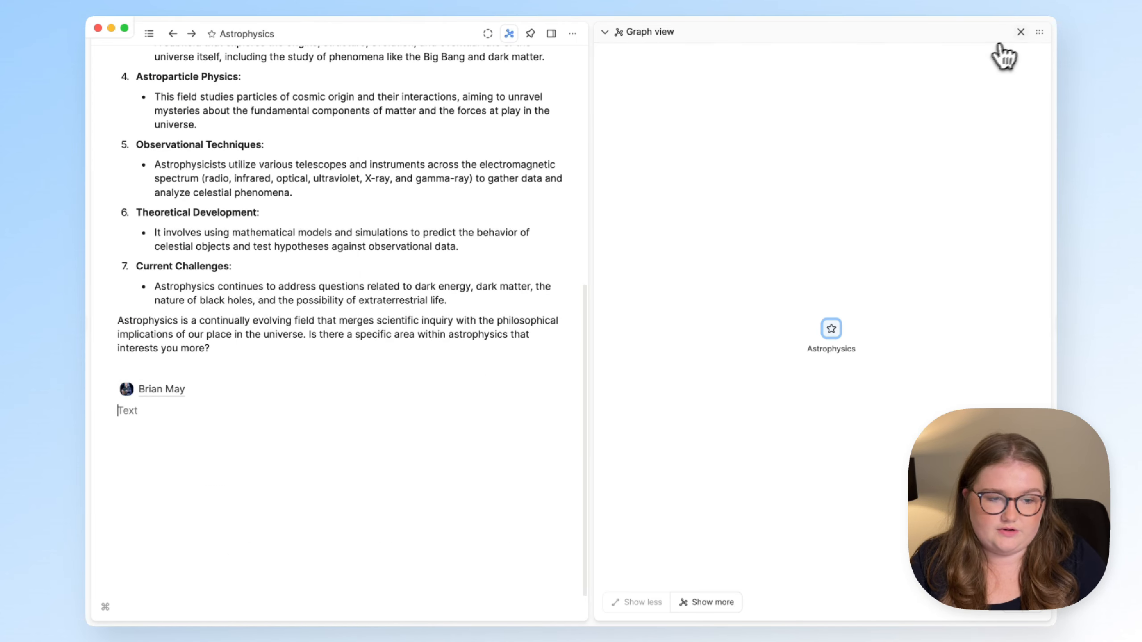
# - Check the new link in the graph view, then close the graph view
pyautogui.click(1012, 36)
pyautogui.click(972, 34)
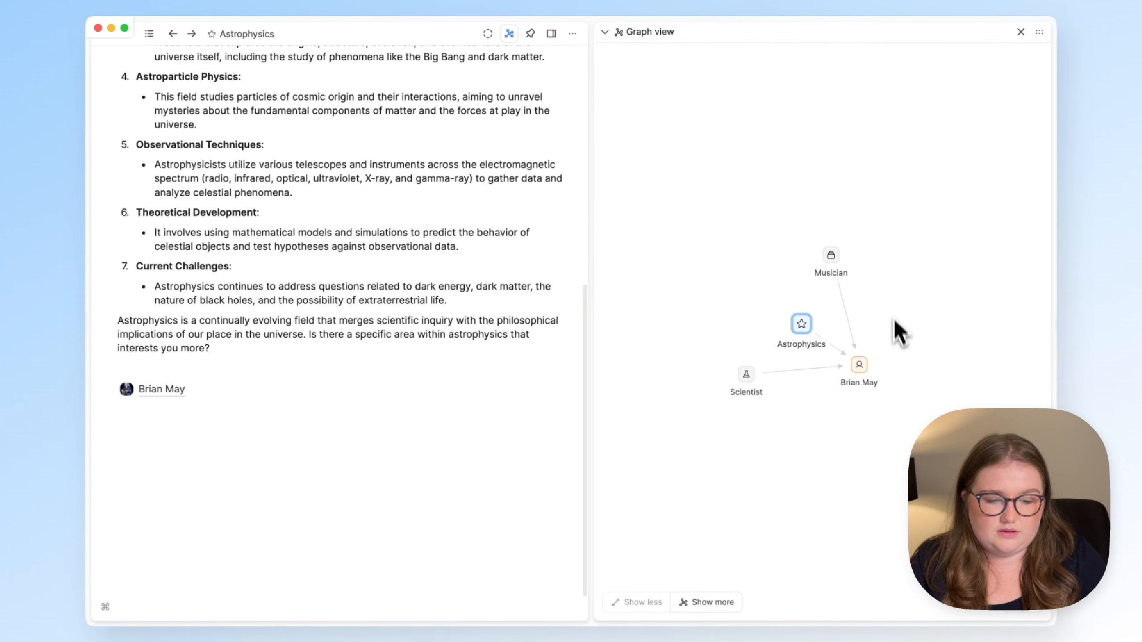
pyautogui.click(1028, 33)
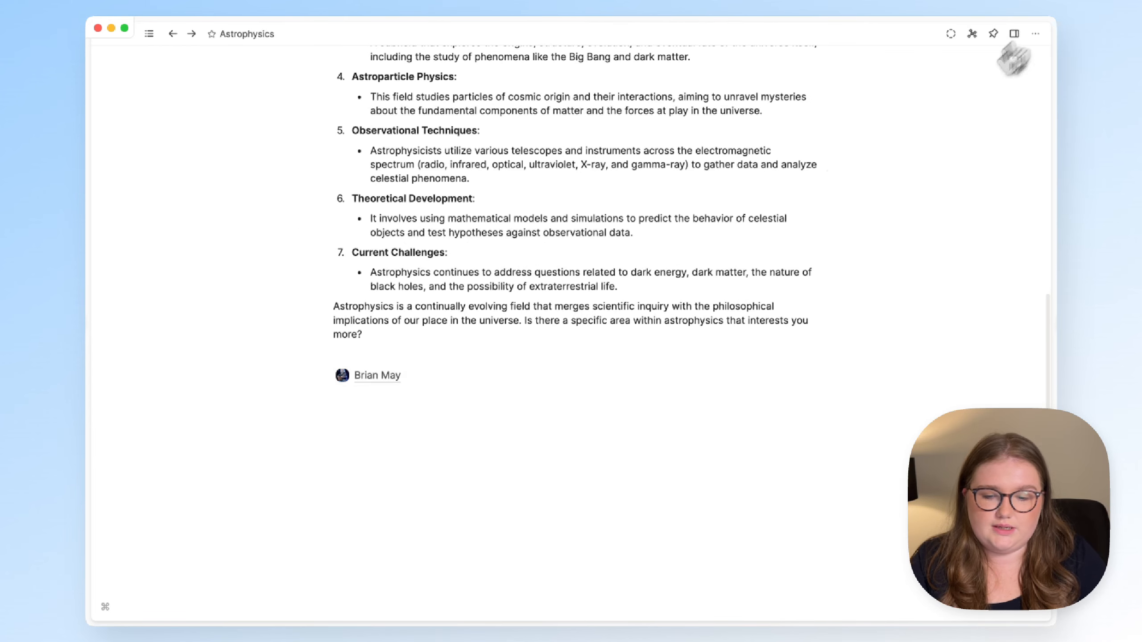
# - Delete the Brian May mention block
pyautogui.click(332, 376)
pyautogui.press('BackSpace')
pyautogui.press('Return')
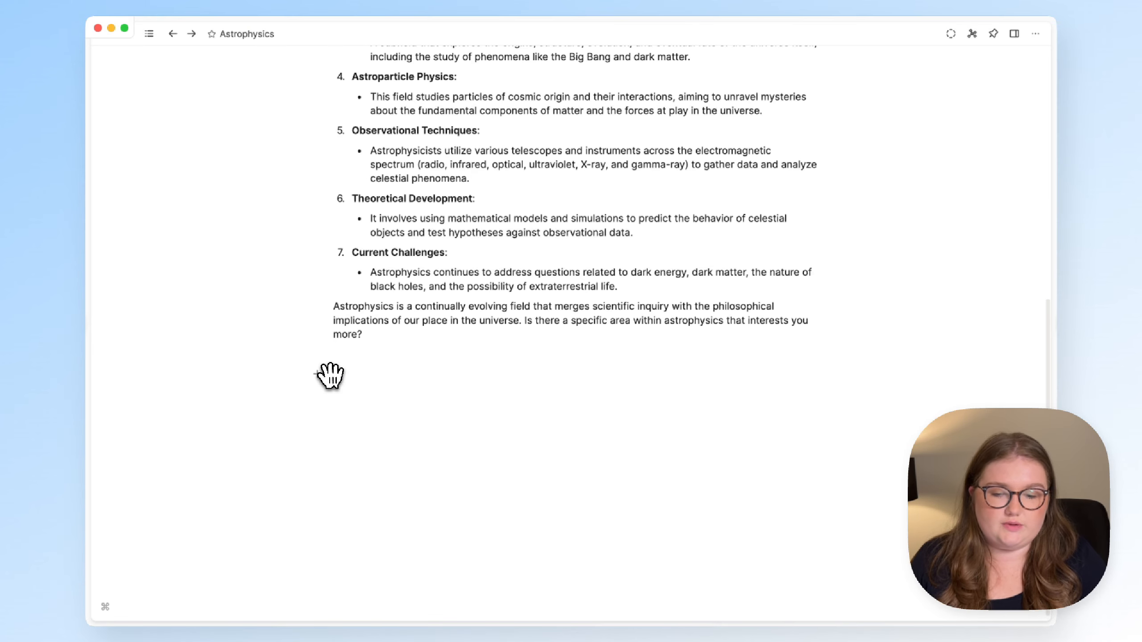
pyautogui.scroll(10, 333, 382)
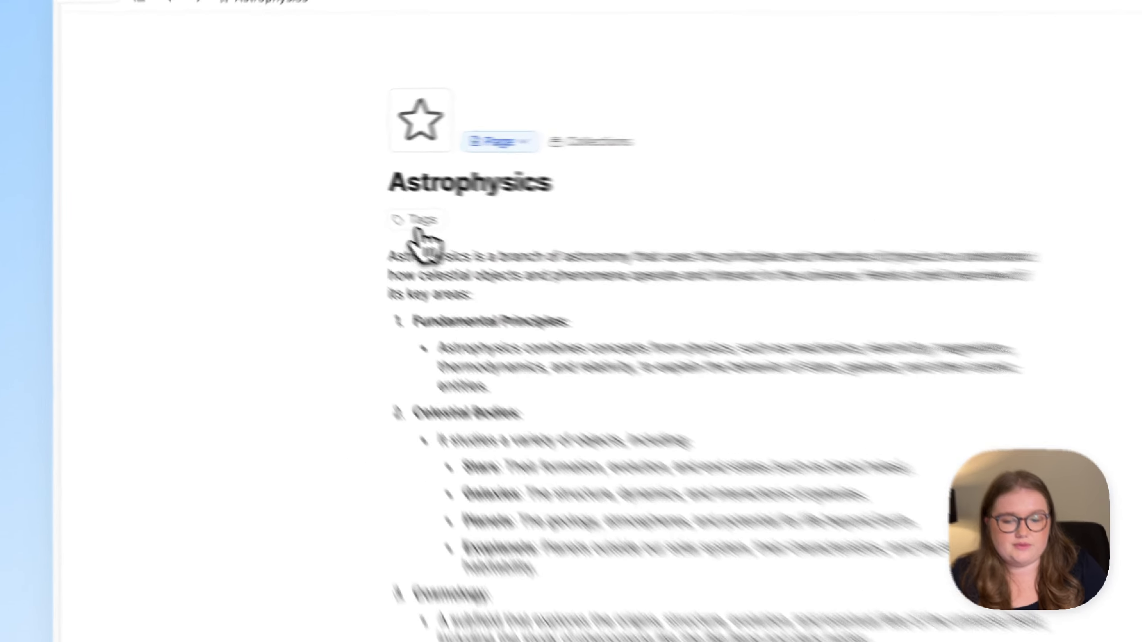
# - Tag the page with Astrophysics and open the Astrophysics tag page listing it
pyautogui.click(356, 202)
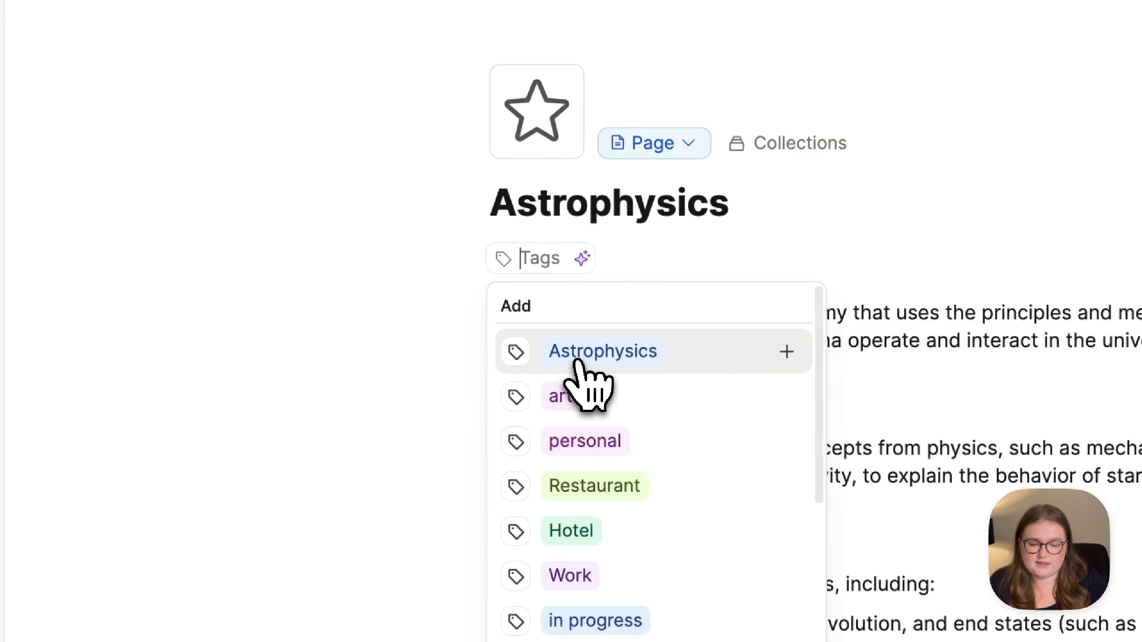
pyautogui.click(577, 360)
pyautogui.click(452, 396)
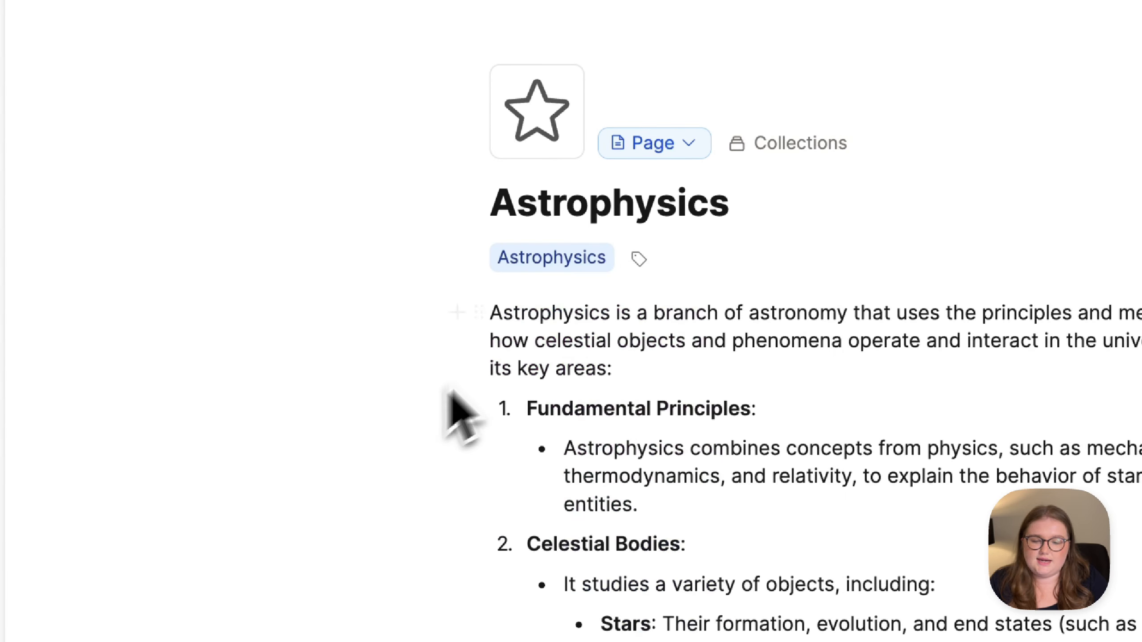
pyautogui.click(614, 249)
pyautogui.click(552, 263)
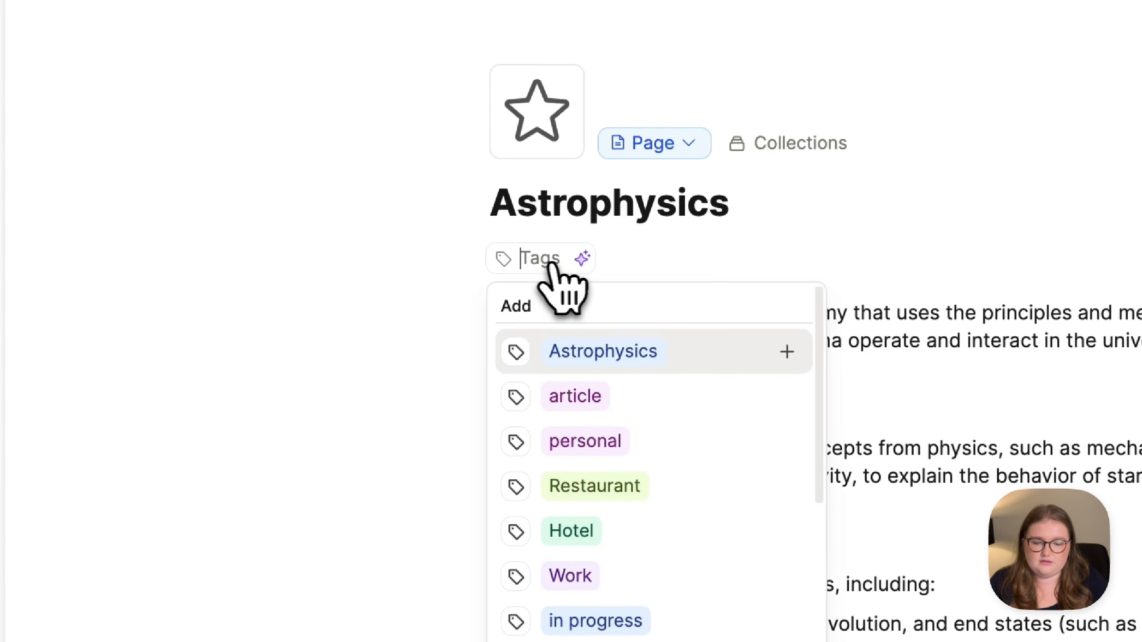
pyautogui.press('Return')
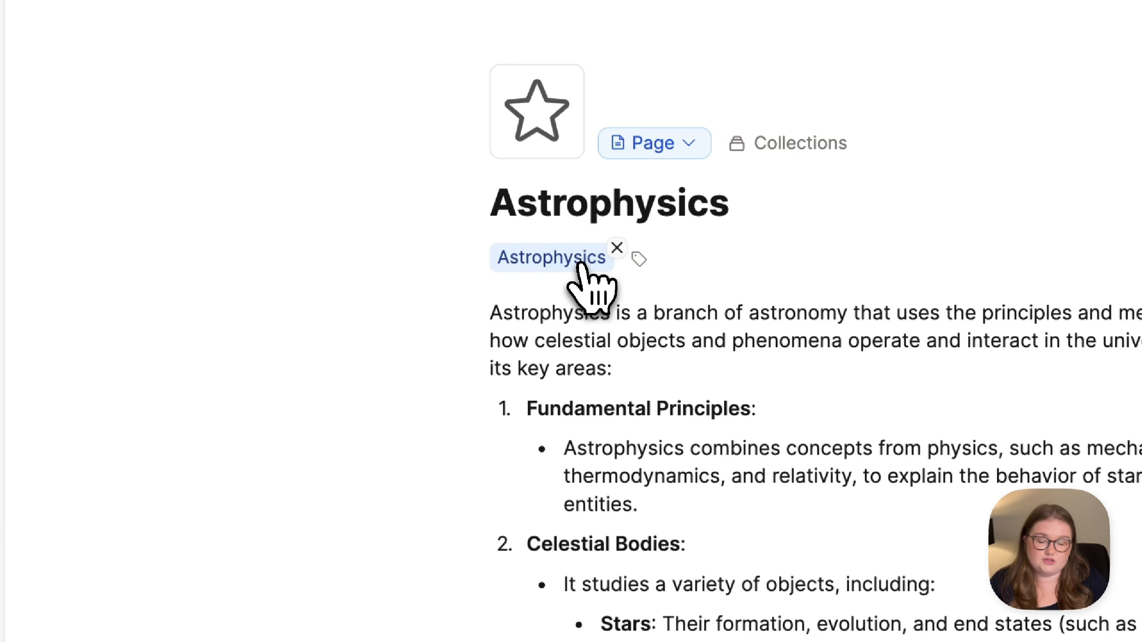
pyautogui.click(526, 264)
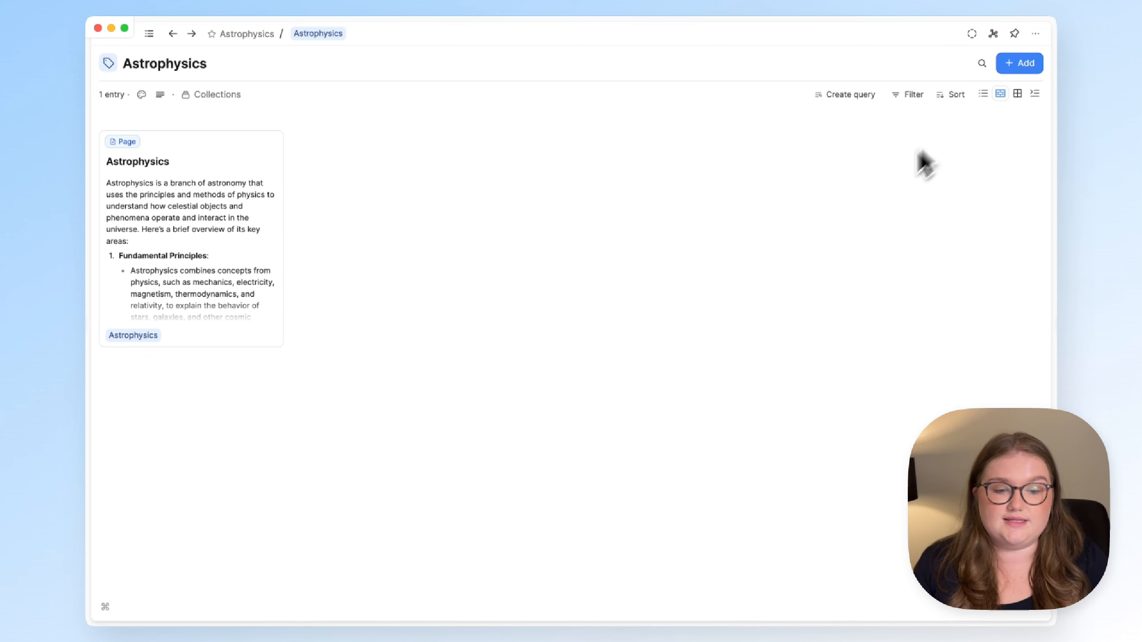
# - Search 'bria' on the Astrophysics tag page and add Brian May under the tag
pyautogui.click(1009, 71)
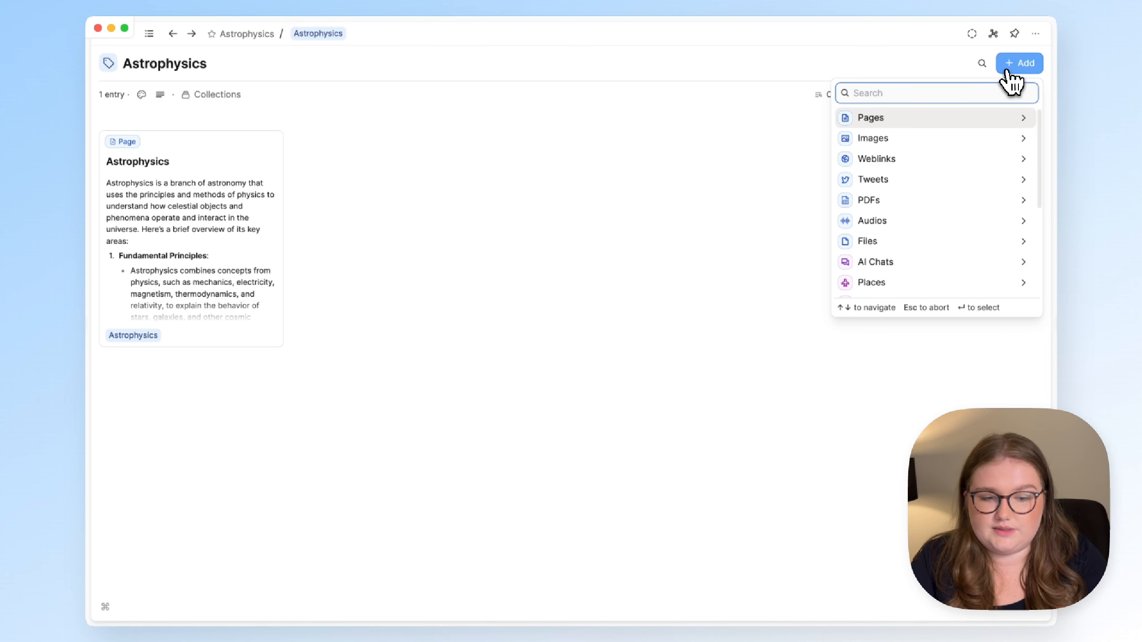
pyautogui.write('bria')
pyautogui.click(950, 119)
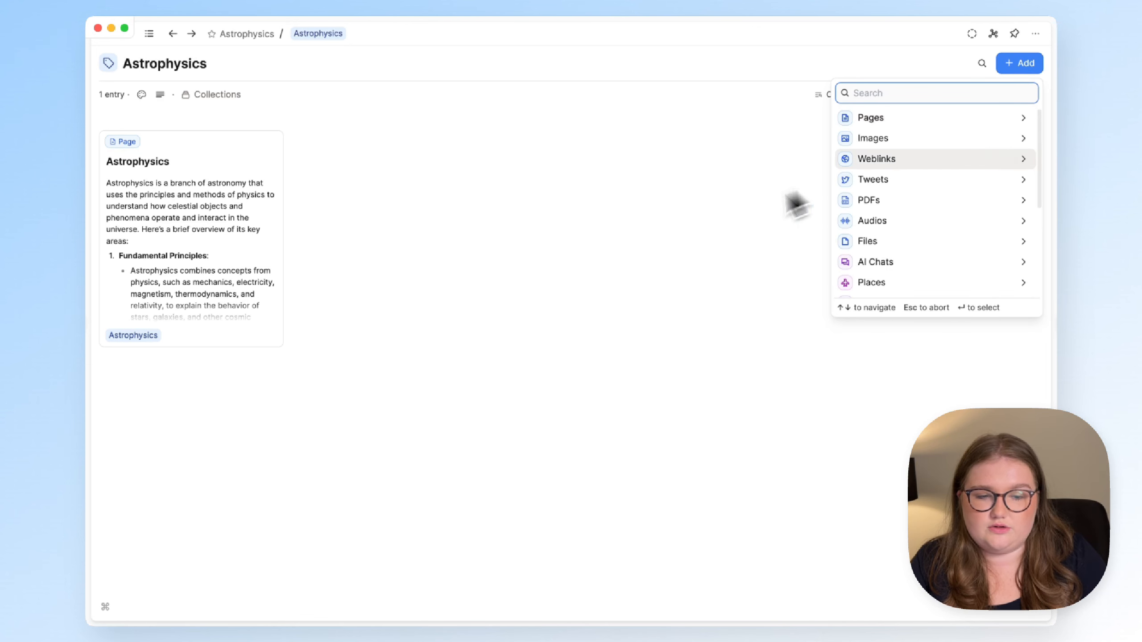
pyautogui.click(710, 233)
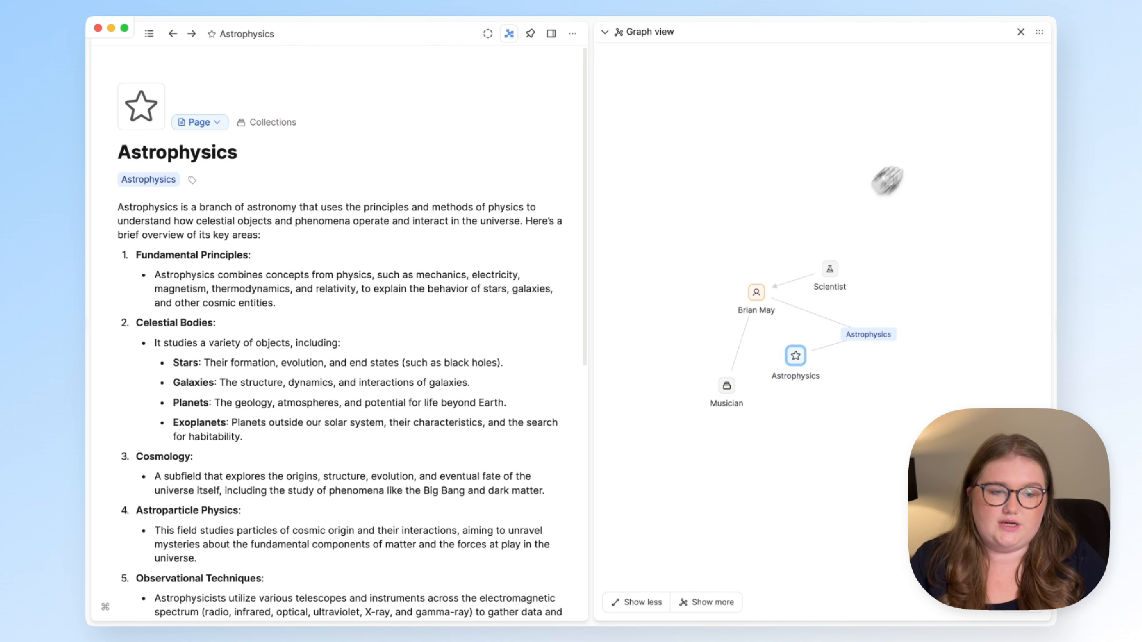
# - Close the graph view and show the sidebar with its object types
pyautogui.click(1021, 32)
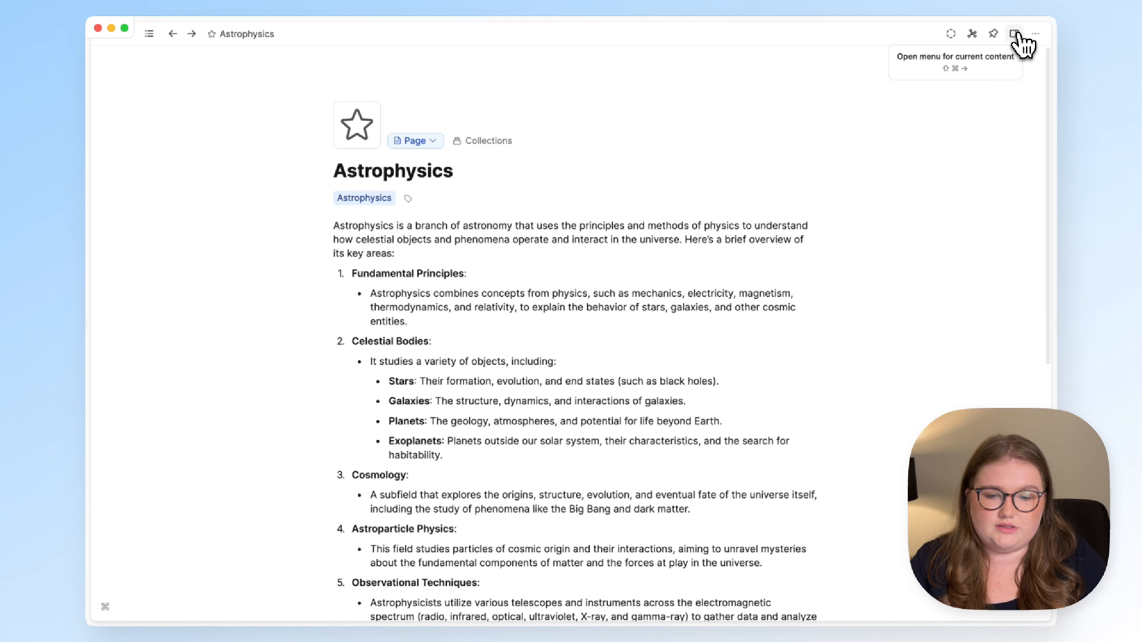
pyautogui.click(149, 34)
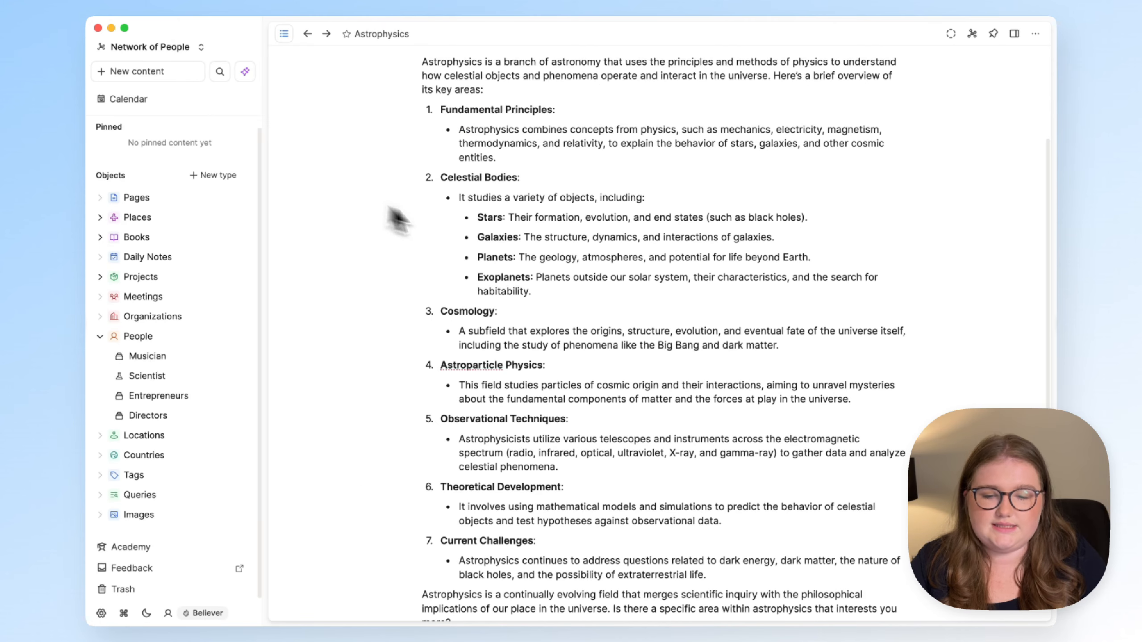
pyautogui.scroll(5, 475, 237)
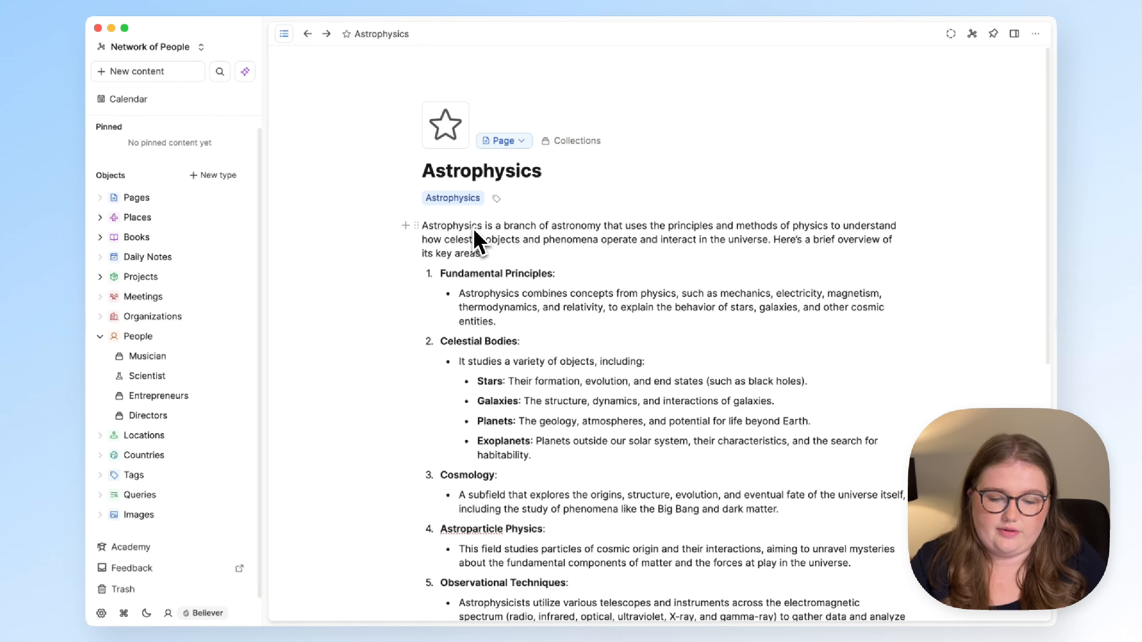
pyautogui.scroll(-2, 539, 441)
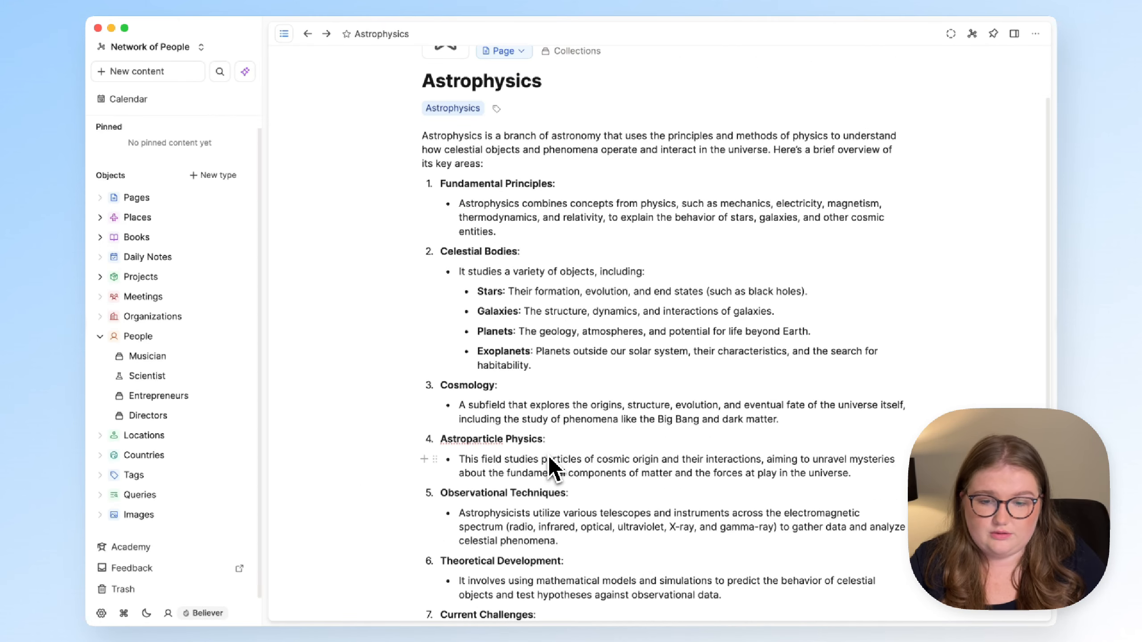
# - Create a custom object type named 'Definition' with the plural 'Definitions'
pyautogui.click(221, 175)
pyautogui.click(318, 173)
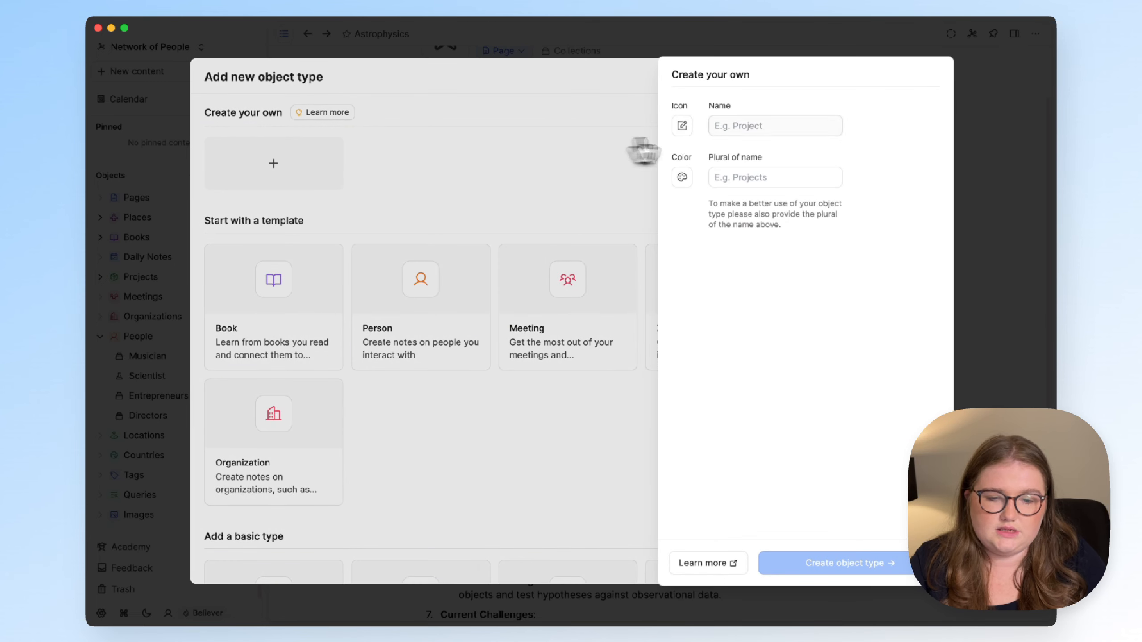
pyautogui.click(740, 127)
pyautogui.write('Defin')
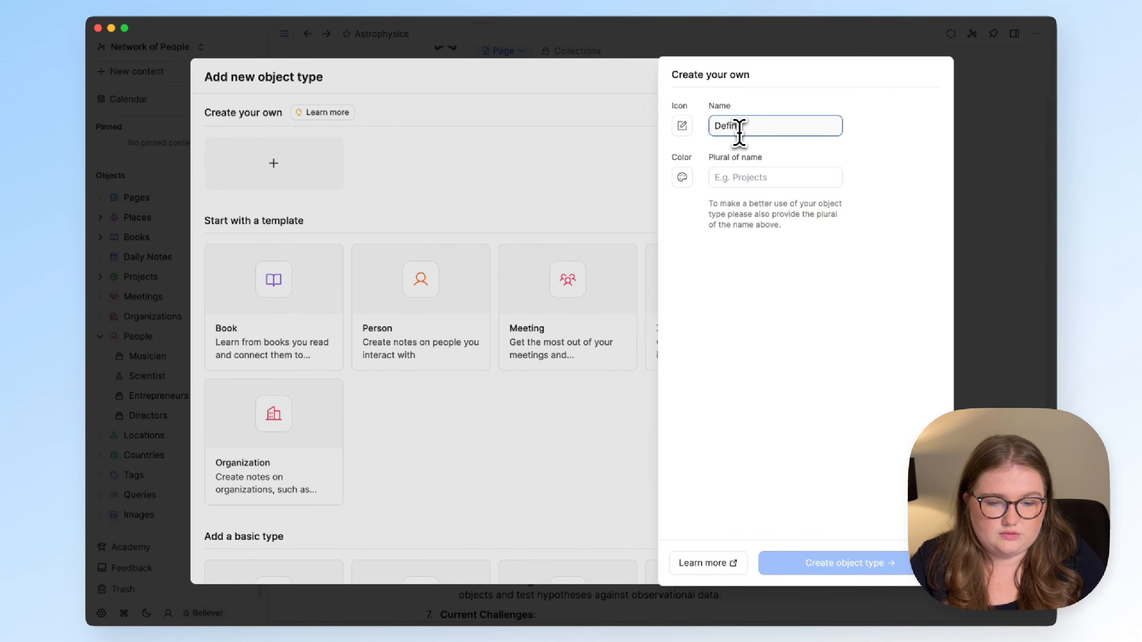
pyautogui.write('ition')
pyautogui.click(768, 178)
pyautogui.write('D')
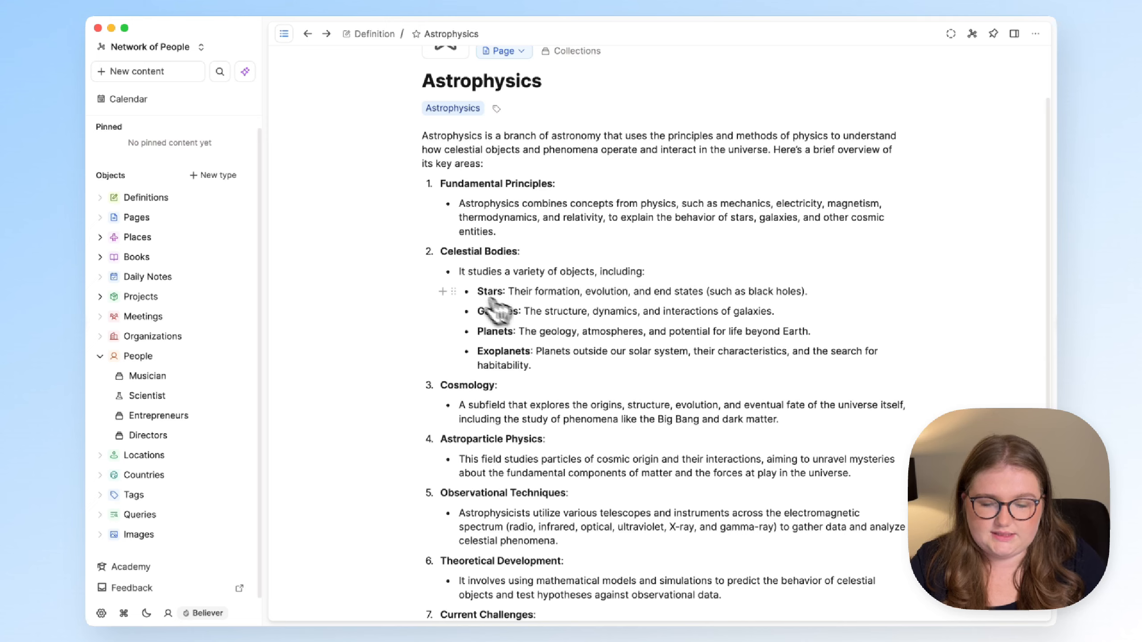
pyautogui.scroll(-5, 495, 315)
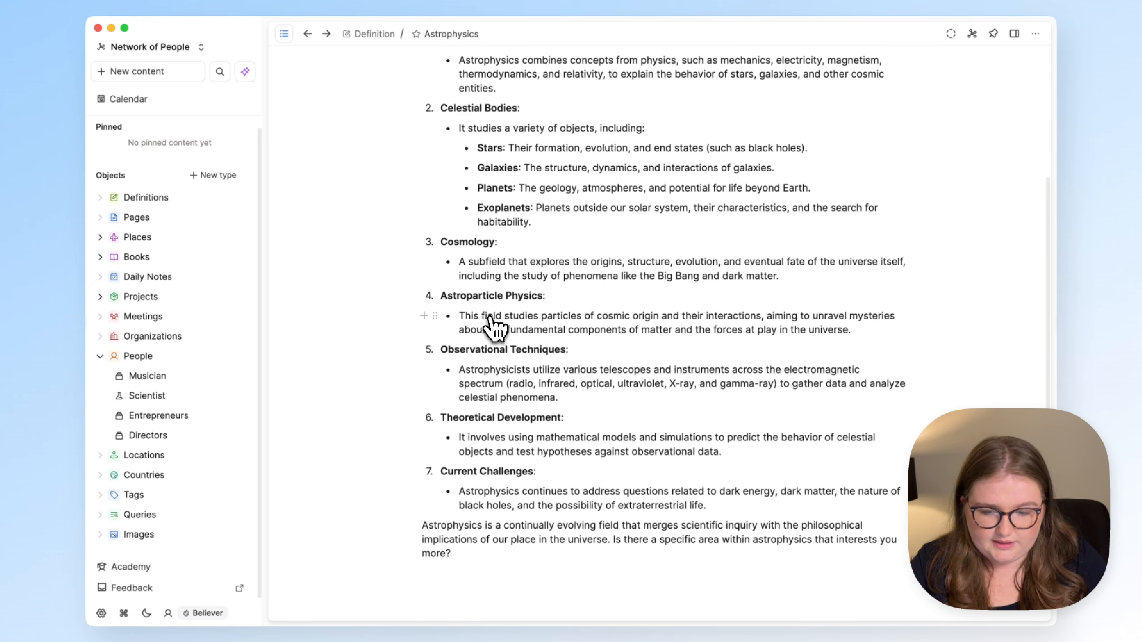
# - Turn the Astroparticle Physics heading into a Definition object and open it
pyautogui.moveTo(441, 295); pyautogui.dragTo(541, 297)
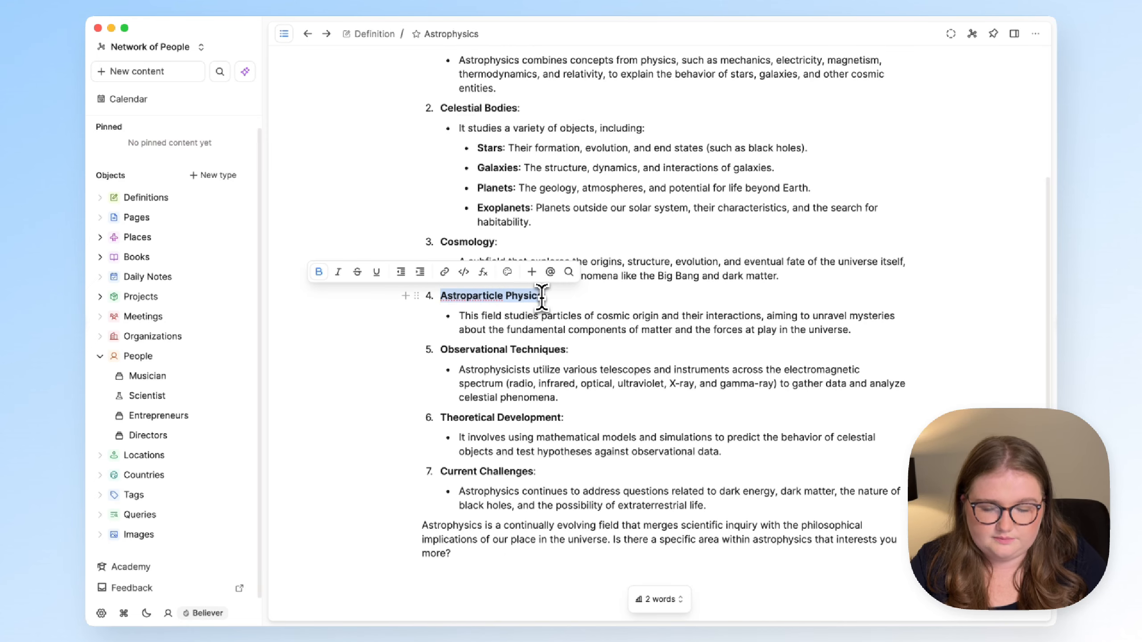
pyautogui.click(532, 272)
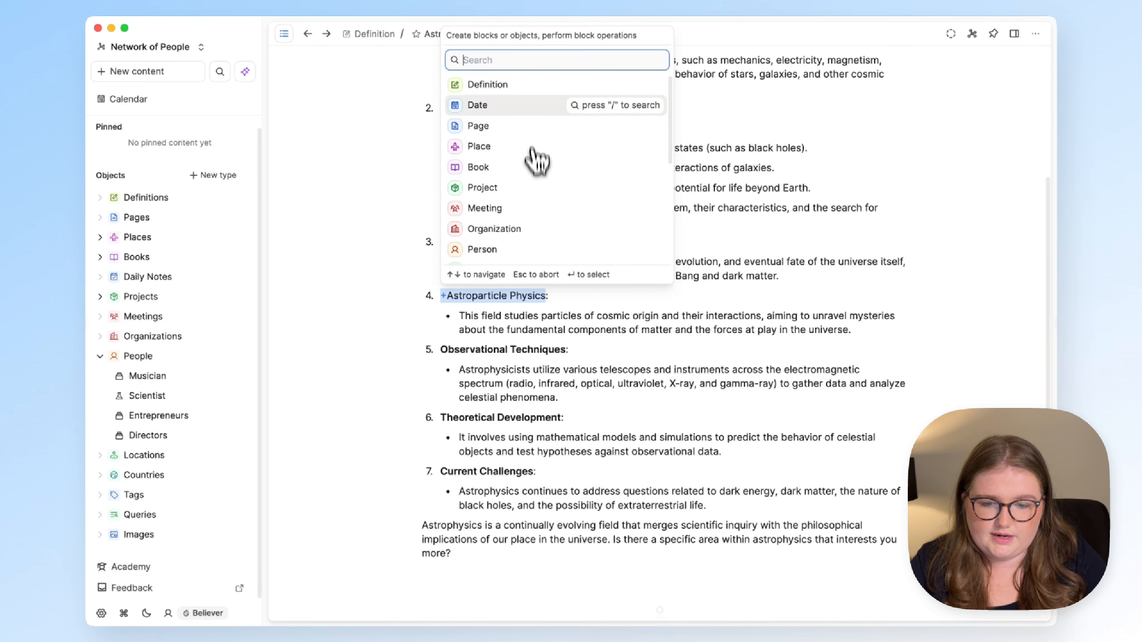
pyautogui.click(532, 86)
pyautogui.click(517, 295)
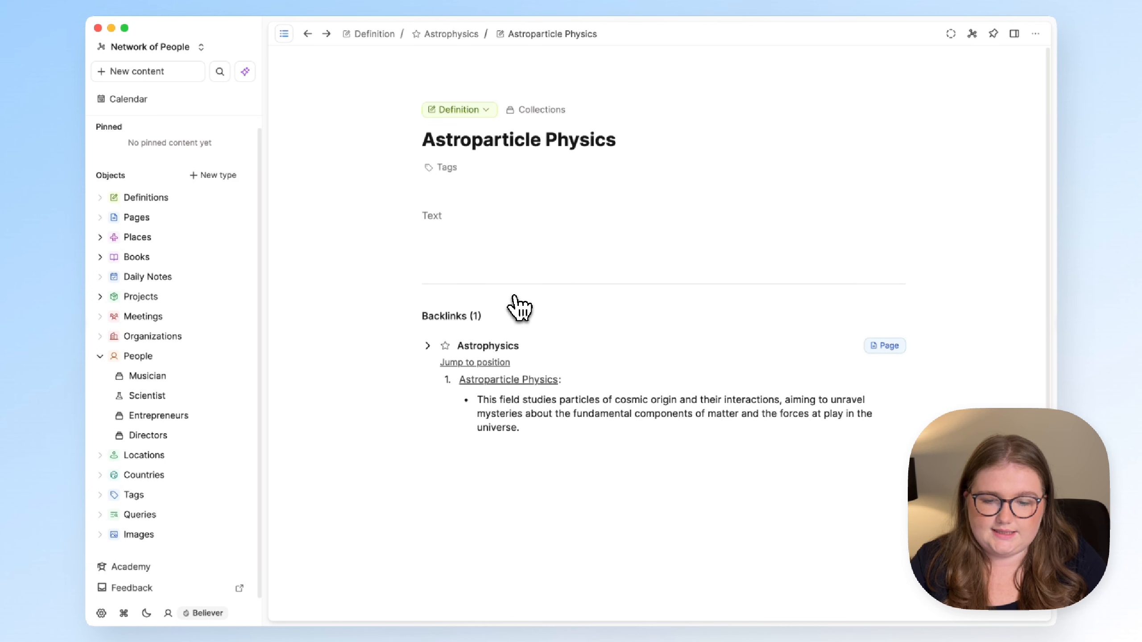
# - Tag the Astroparticle Physics definition with Astrophysics and view the Astrophysics tag page
pyautogui.click(447, 167)
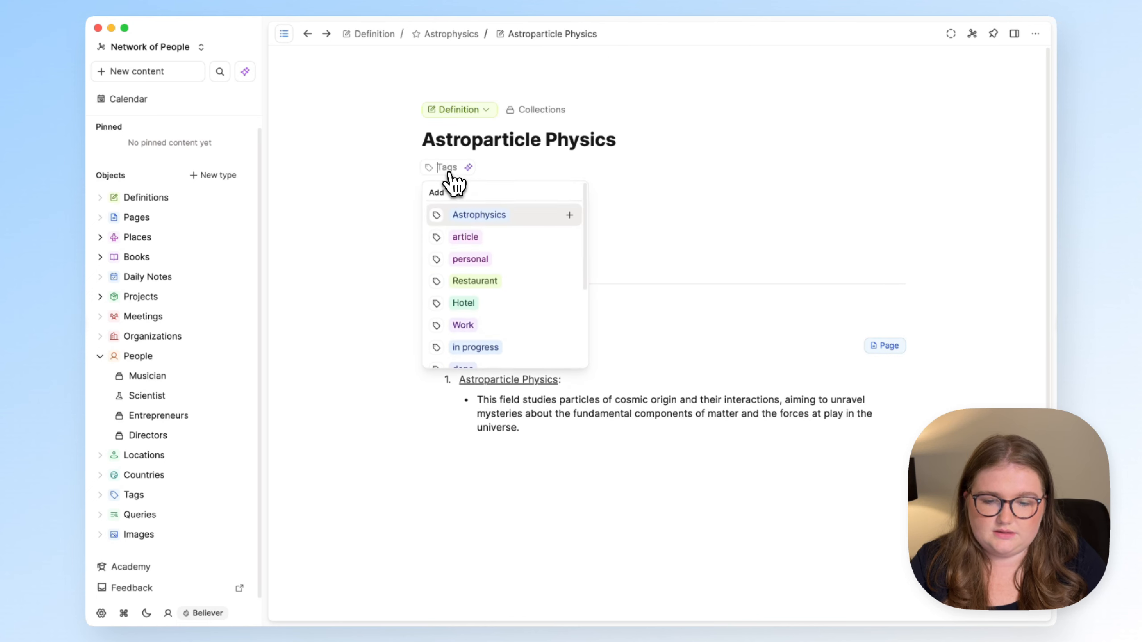
pyautogui.click(499, 214)
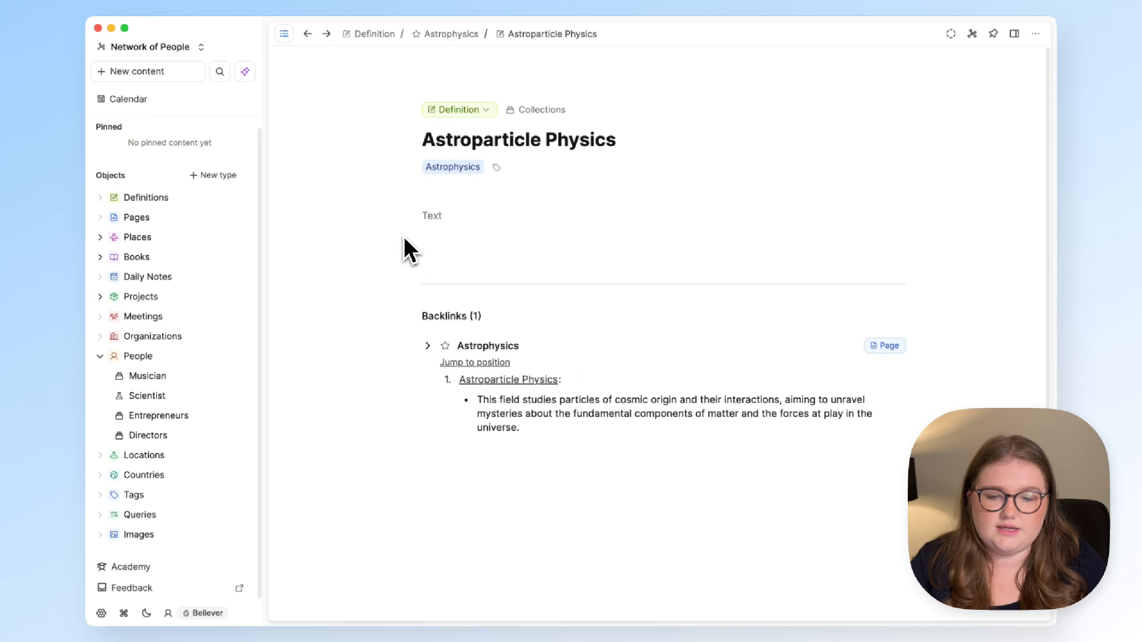
pyautogui.click(453, 167)
pyautogui.click(284, 33)
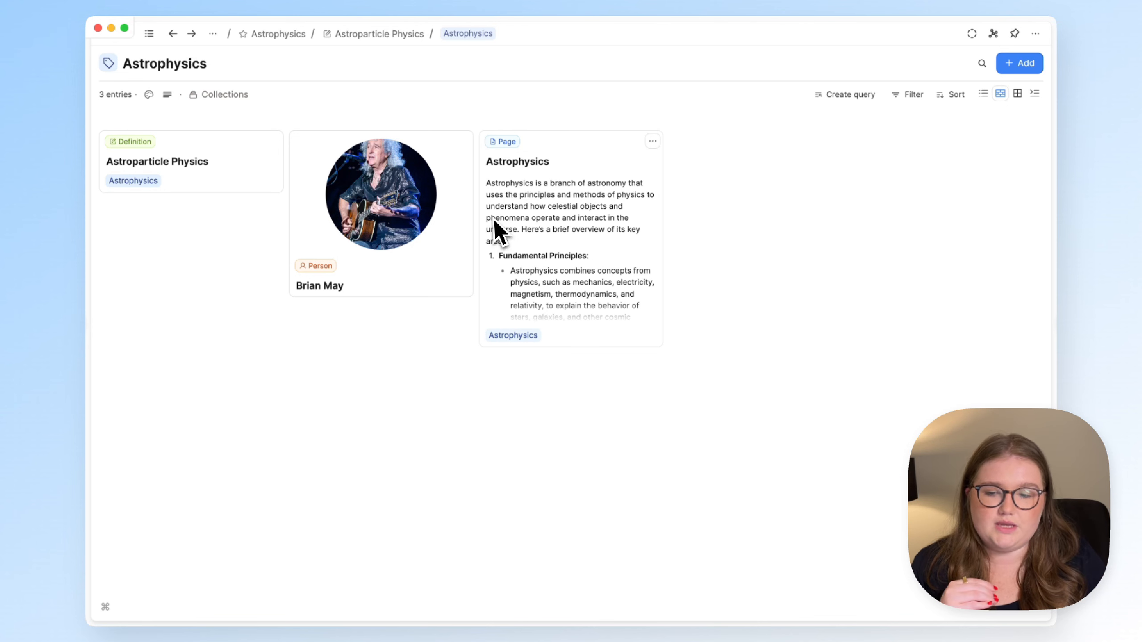
# - Reopen the sidebar next to the Astrophysics tag page listing its three entries
pyautogui.click(149, 34)
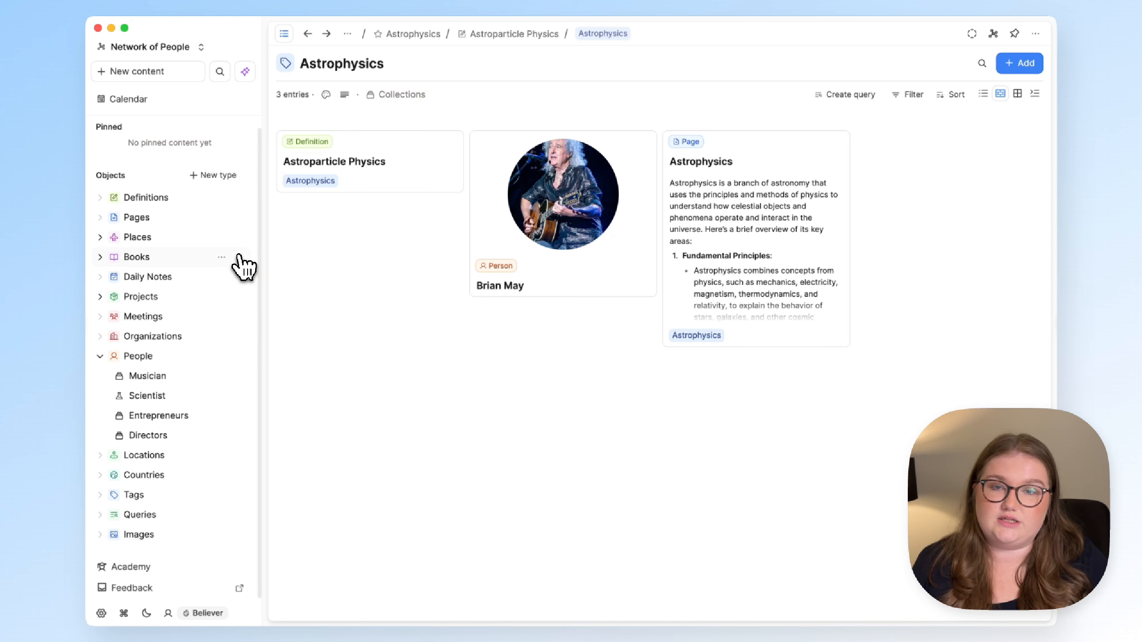
pyautogui.scroll(1, 189, 307)
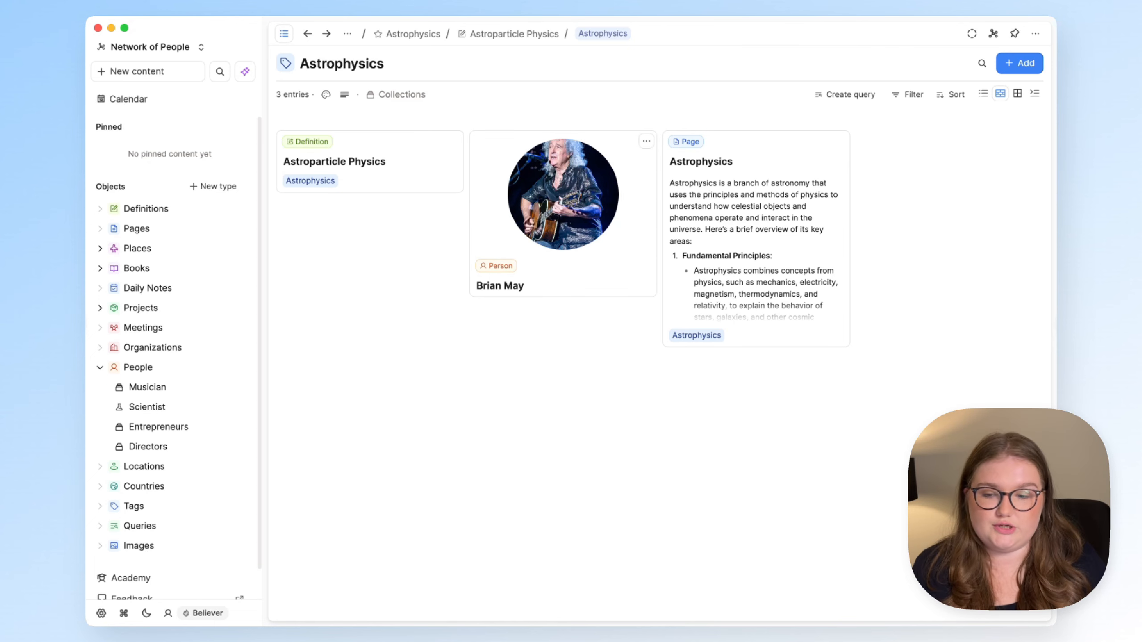
# - From Brian May's page, go to People and switch its view from All to Dashboard
pyautogui.click(590, 181)
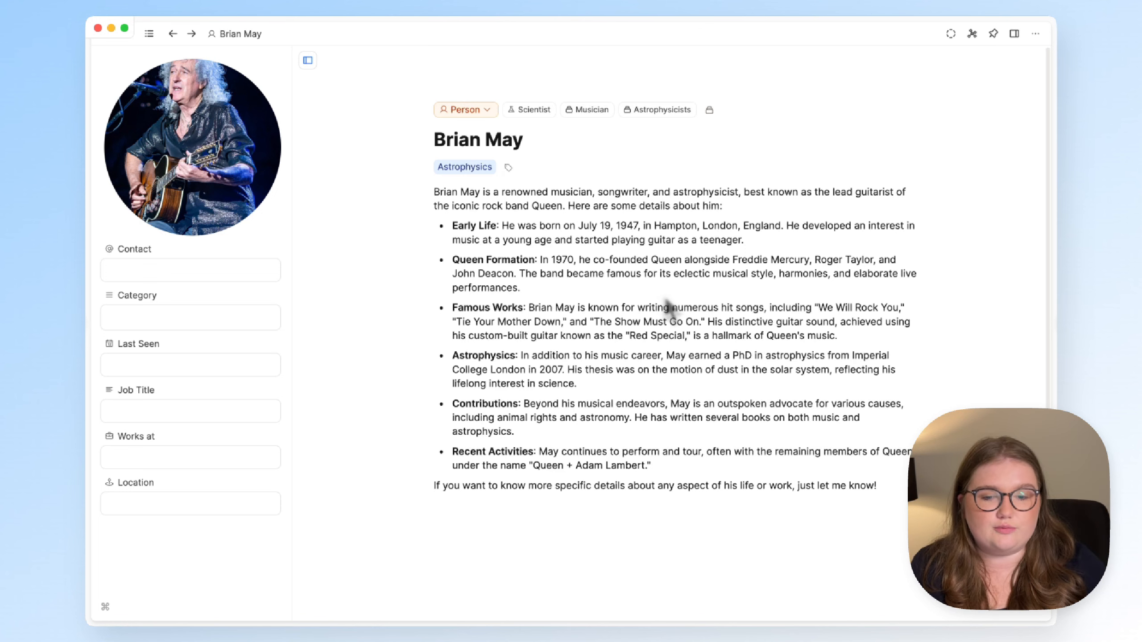
pyautogui.click(472, 110)
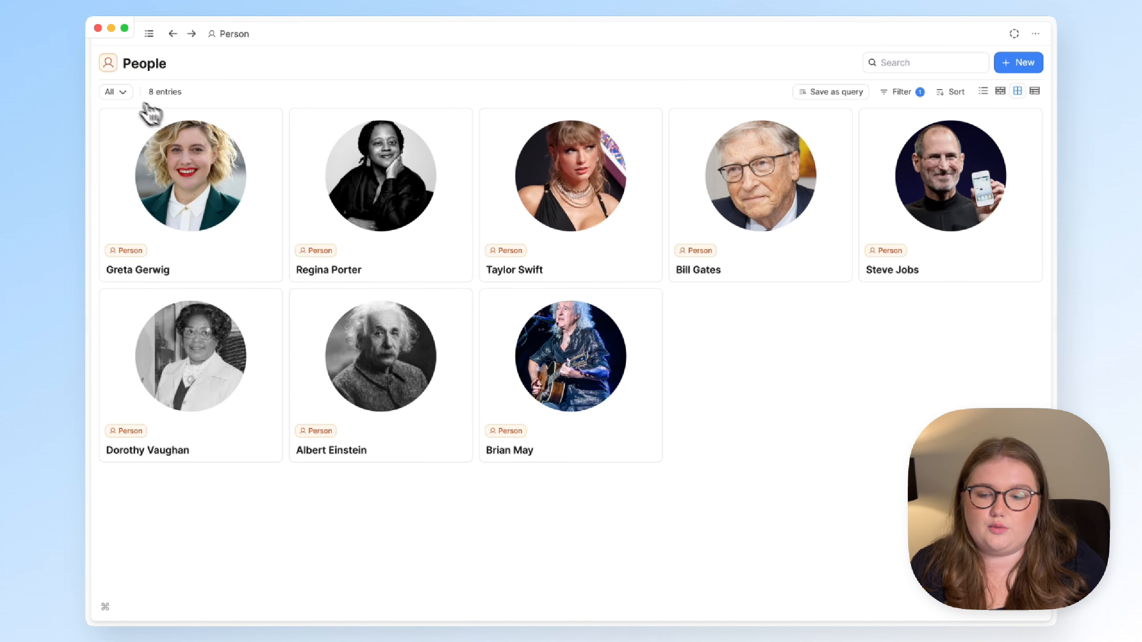
pyautogui.click(118, 92)
pyautogui.click(143, 143)
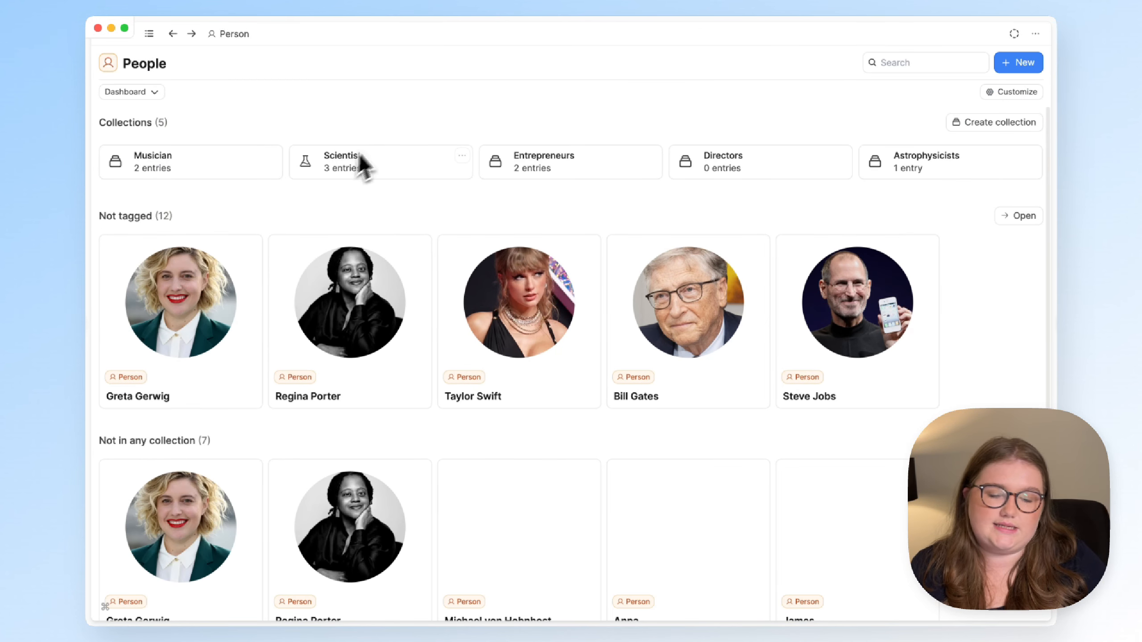